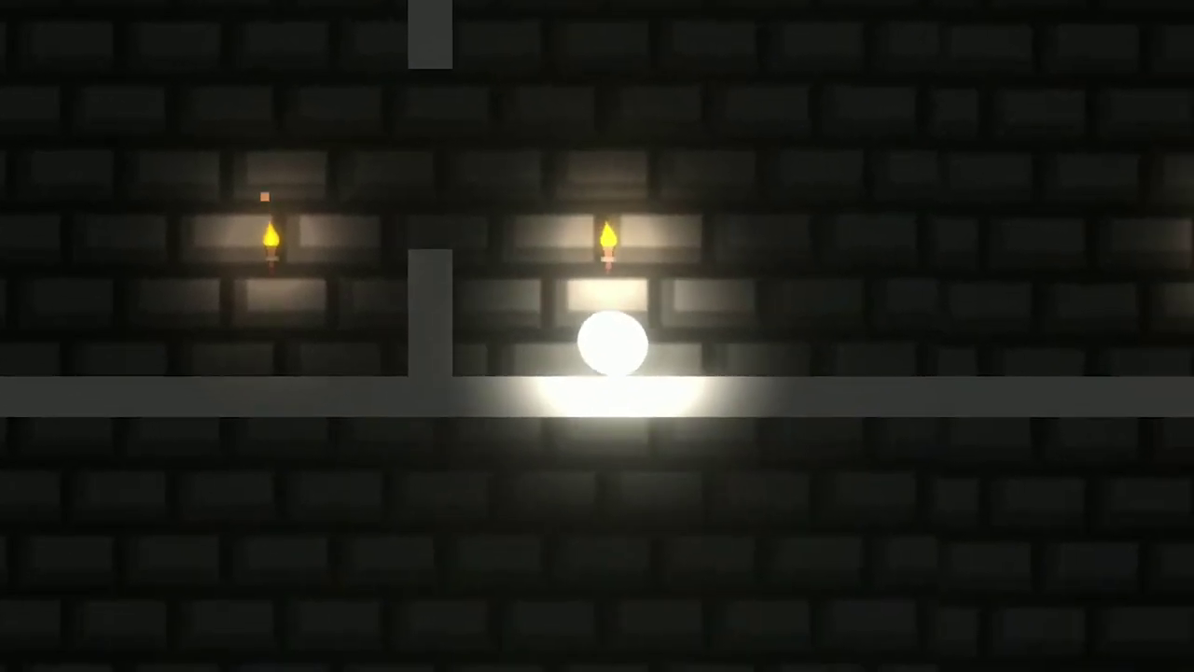
left_click_drag(1092, 644, 1160, 400)
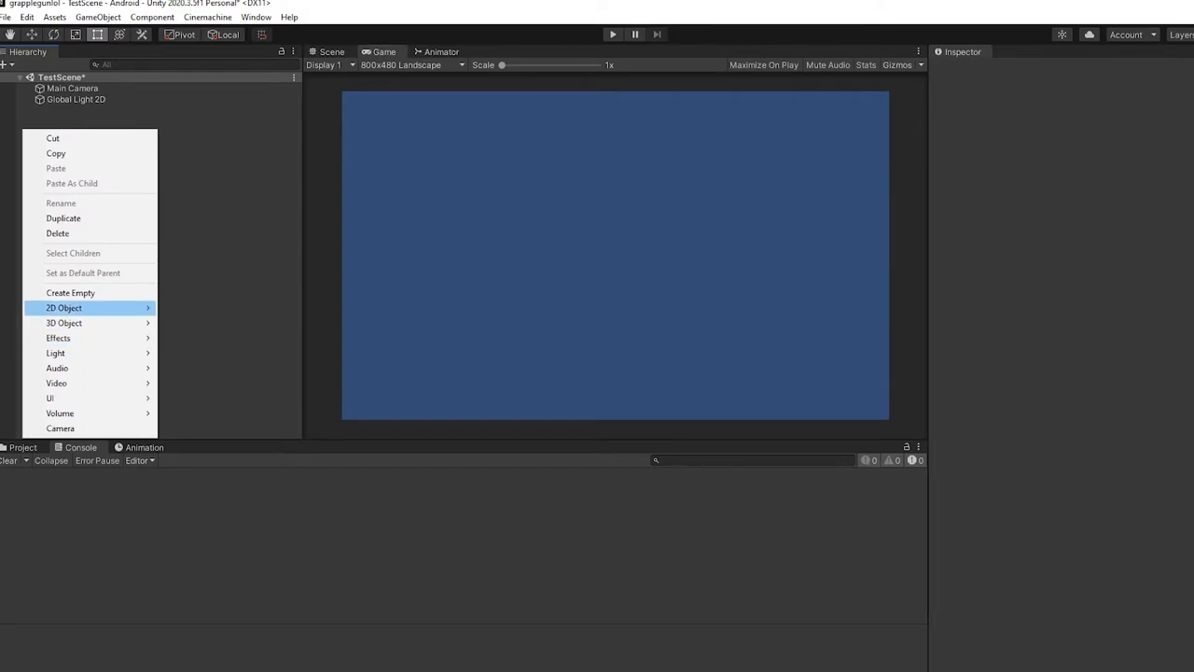
- Add a 2D Circle sprite to TestScene
mouse_move(93, 308)
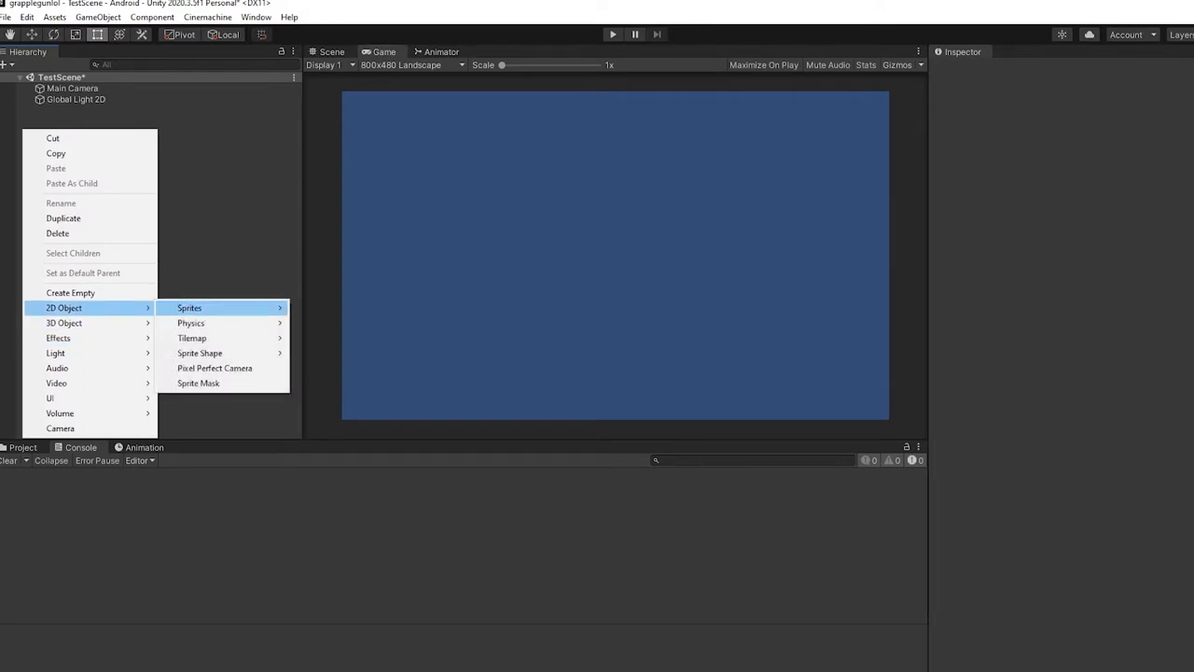
mouse_move(224, 308)
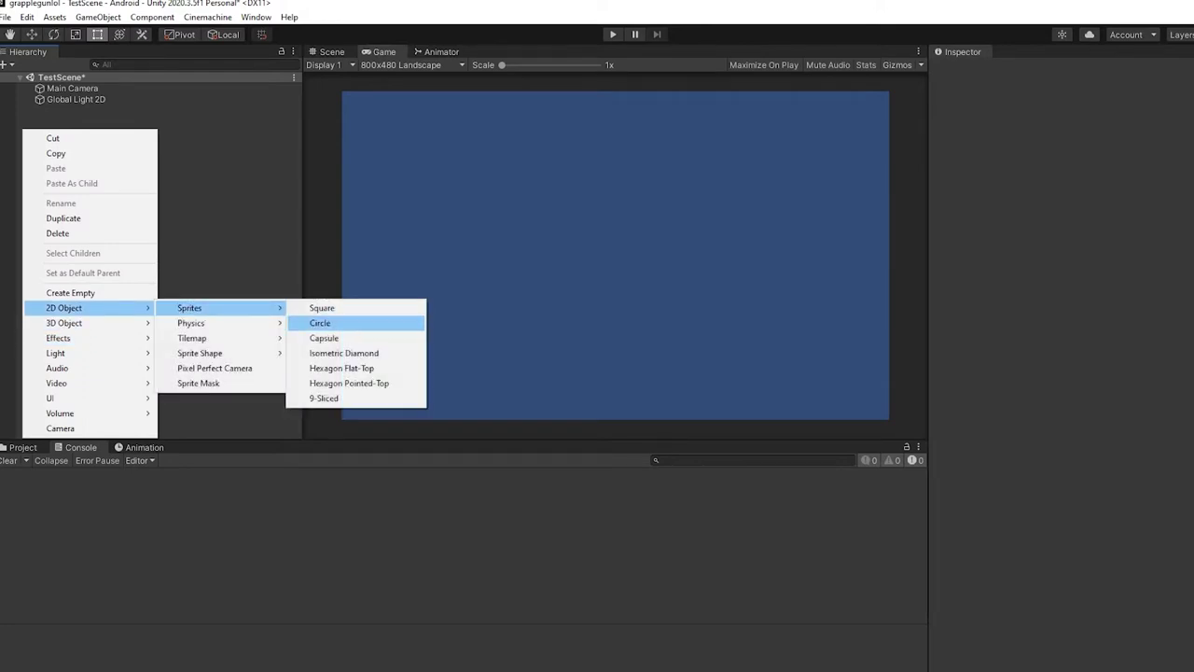
left_click(320, 322)
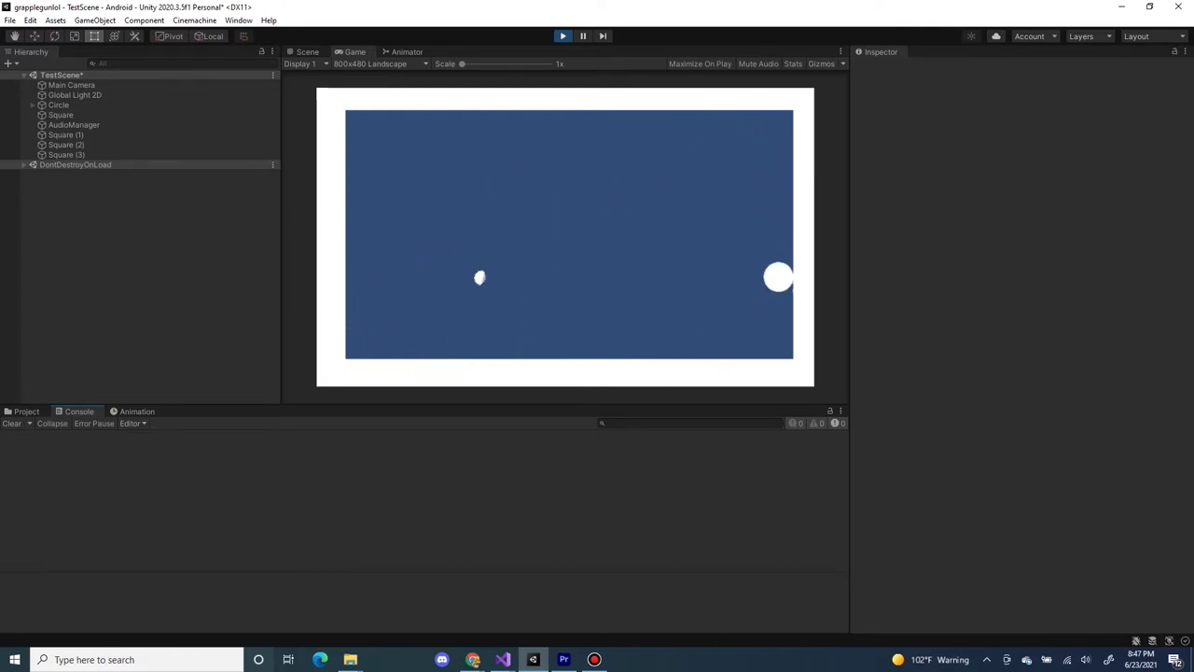
- Fling the ball inside the running game to test its launch movement
mouse_move(536, 226)
left_mouse_down()
mouse_move(494, 194)
mouse_move(517, 207)
left_mouse_up()
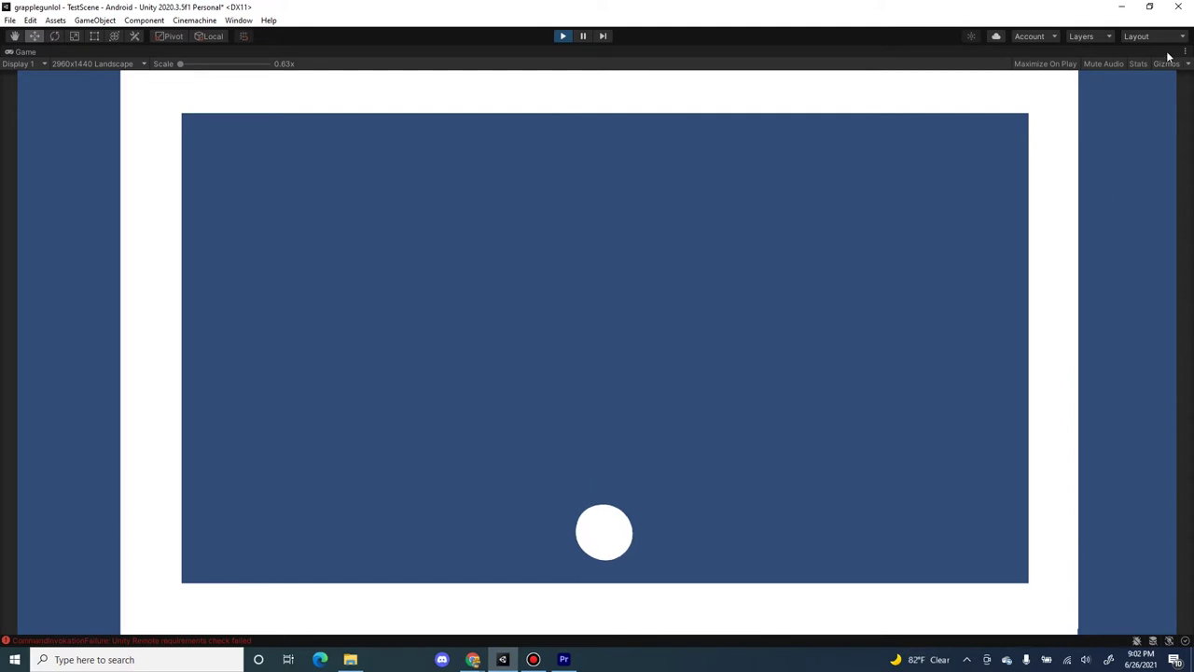
- Restore the maximized Game view, raise the Player to about Y 5.45 in the running scene, and watch its soft-body drop
left_click(1184, 52)
left_click(1136, 96)
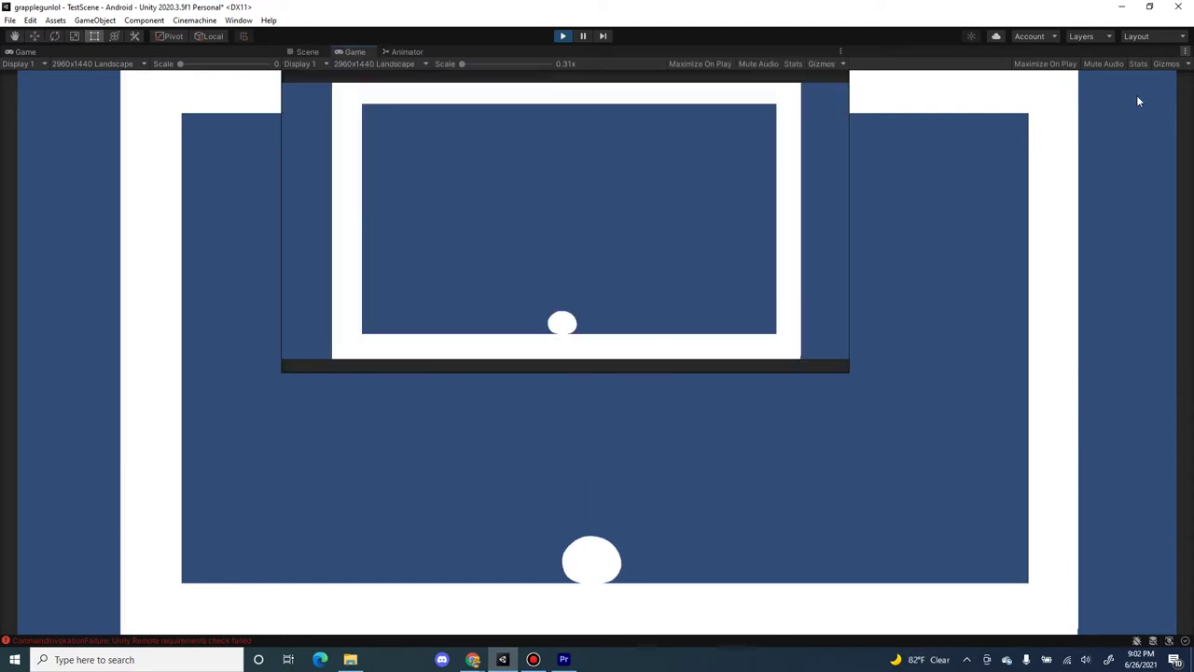
left_click(309, 53)
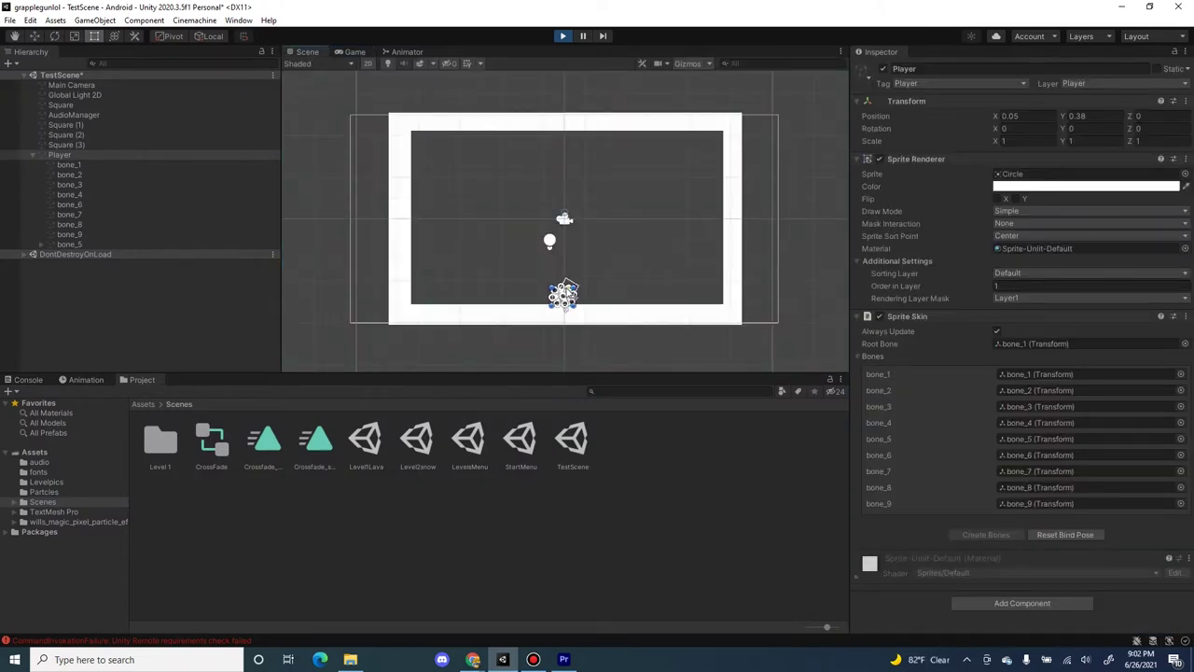
left_click(119, 157)
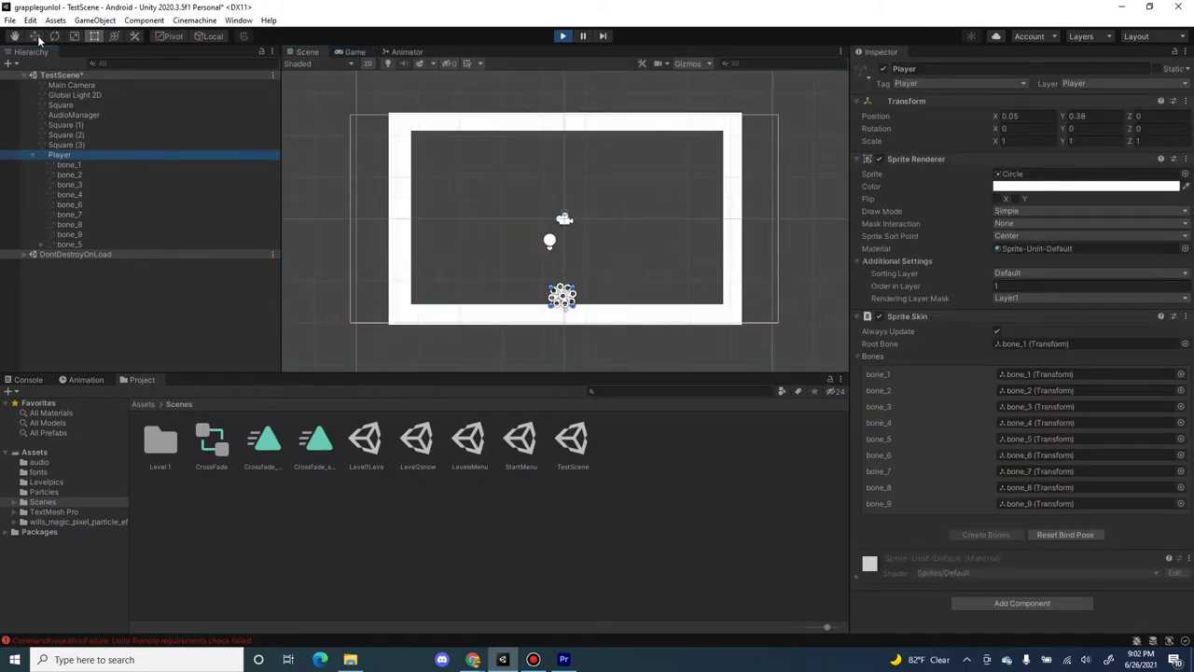
left_click_drag(564, 175, 581, 67)
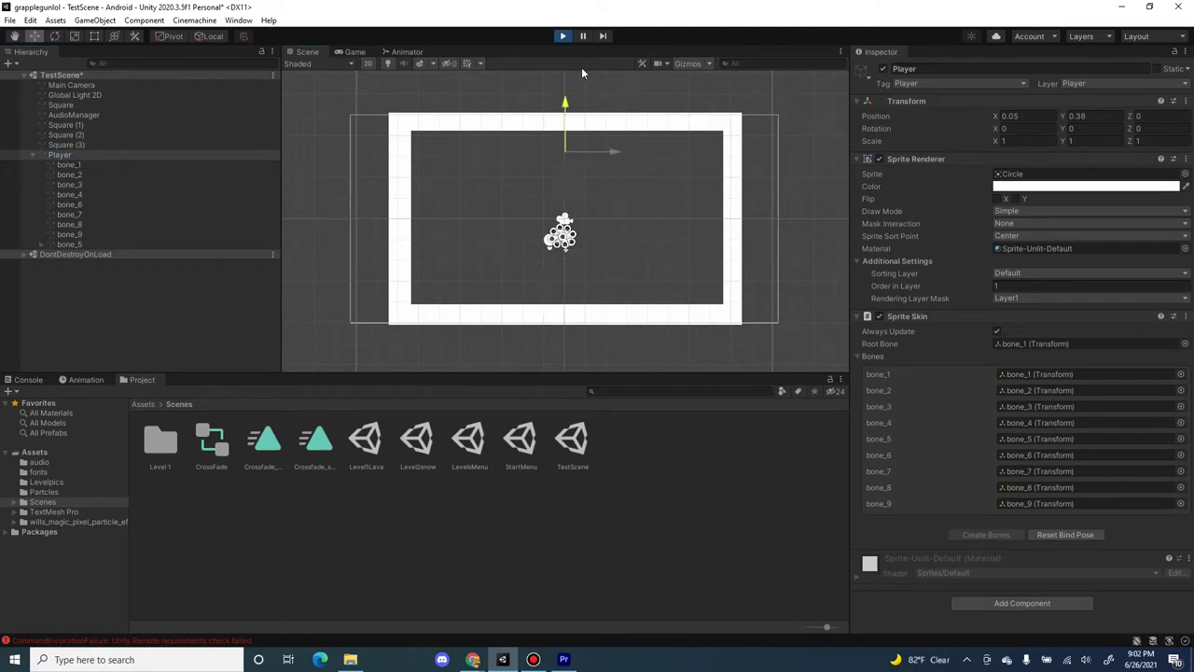
left_click(343, 53)
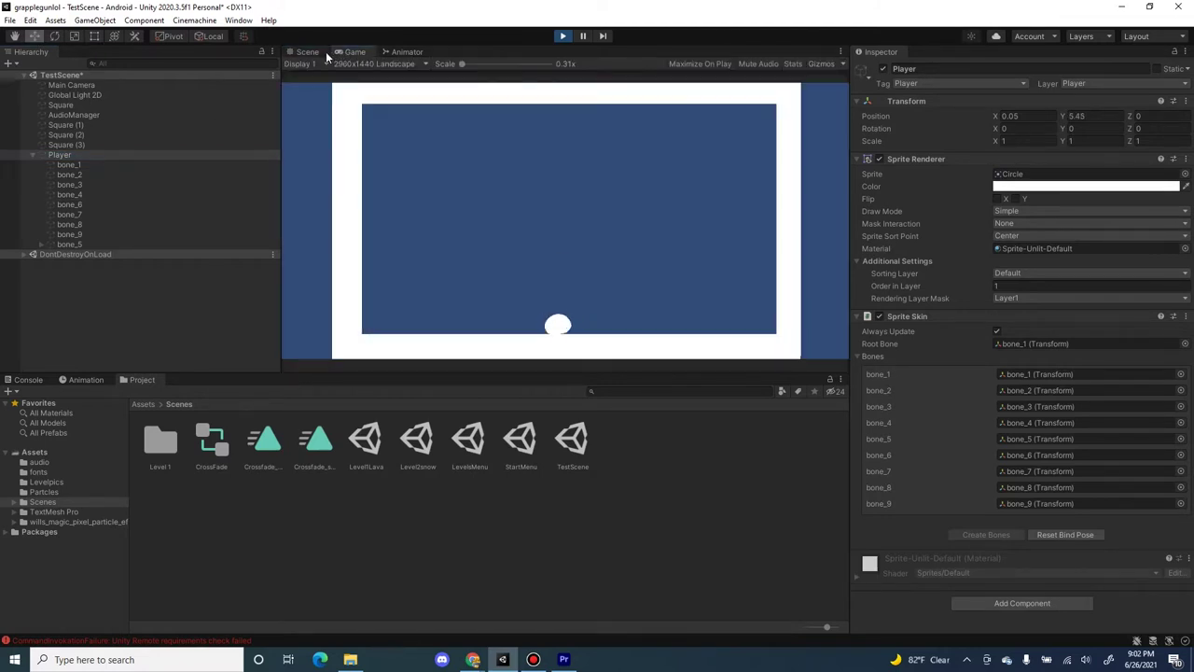
- Shift the Player again in the running scene and check the ball's deformation in the Game view
left_click(309, 52)
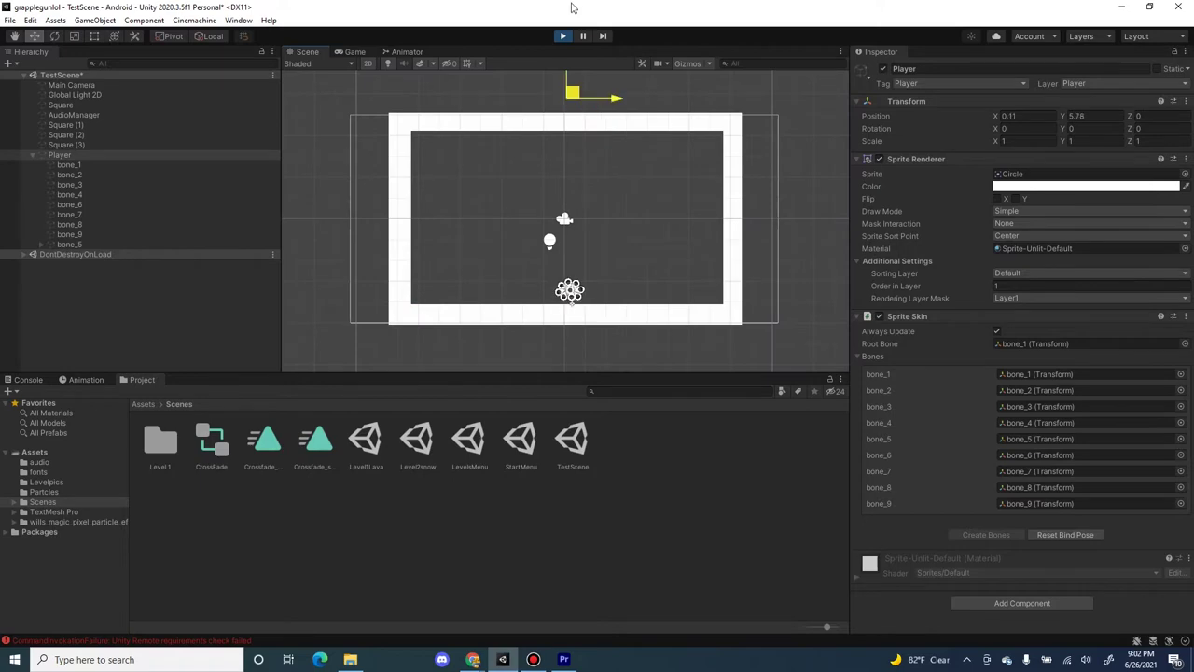
left_click_drag(573, 7, 578, 110)
left_click(362, 53)
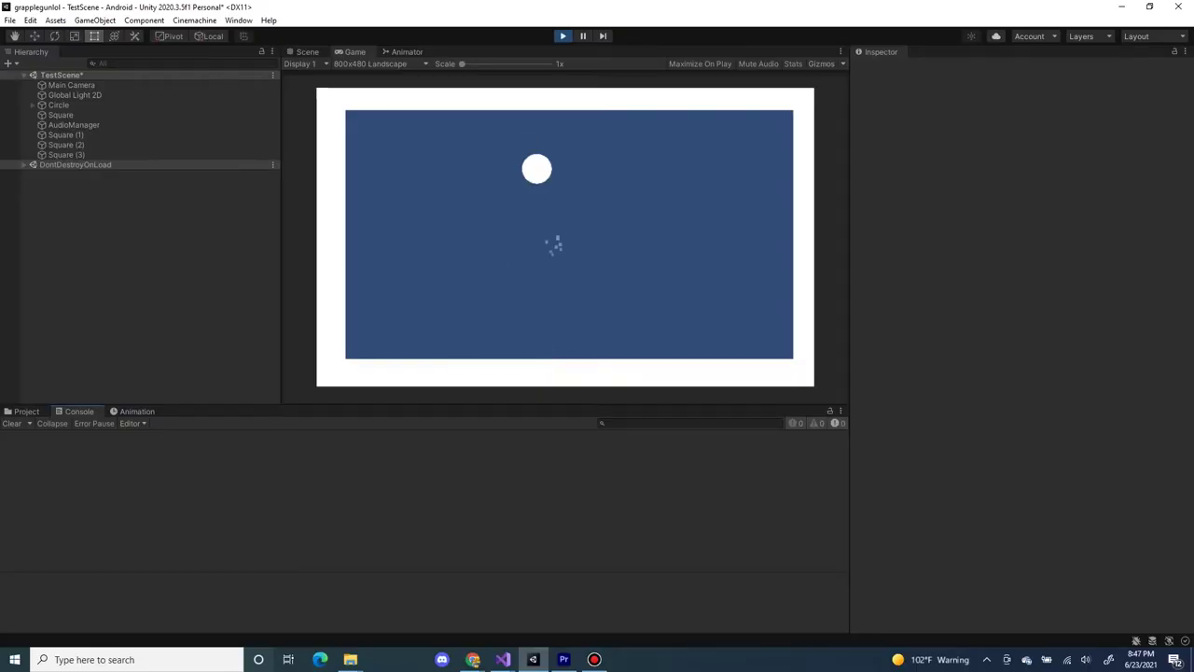
key("space")
key("space")
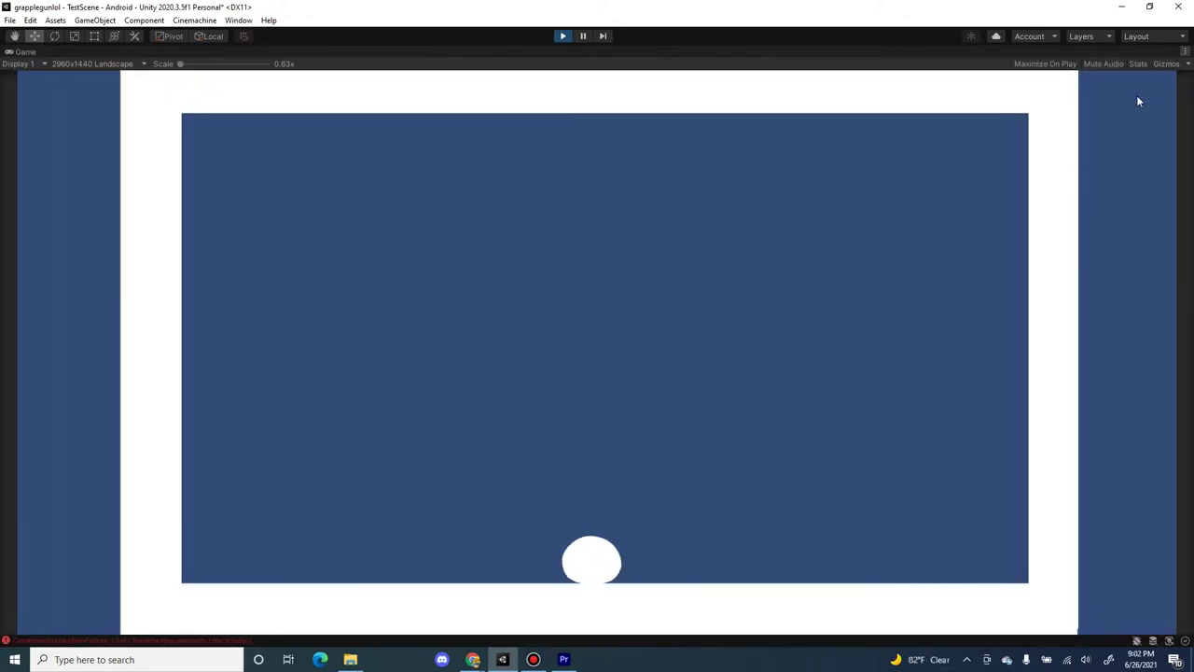
- Leave the full-size Game view, lift the Player upward in the running scene, and check how the ball squashes on landing
key("shift+space")
left_click(307, 51)
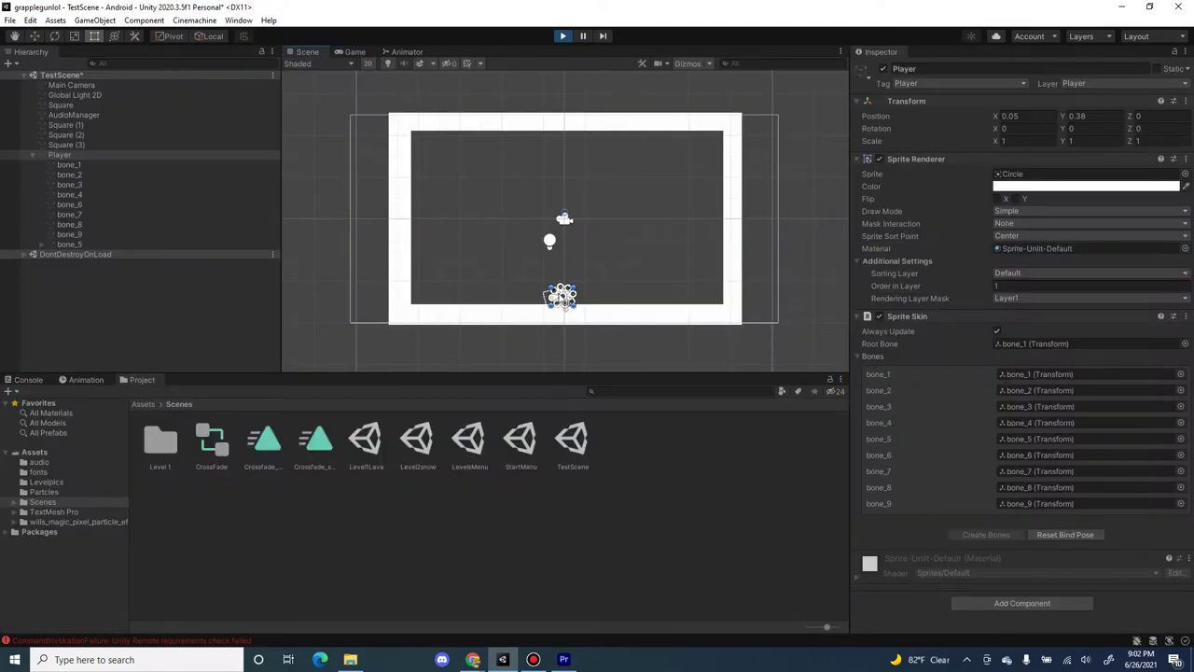
left_click(119, 154)
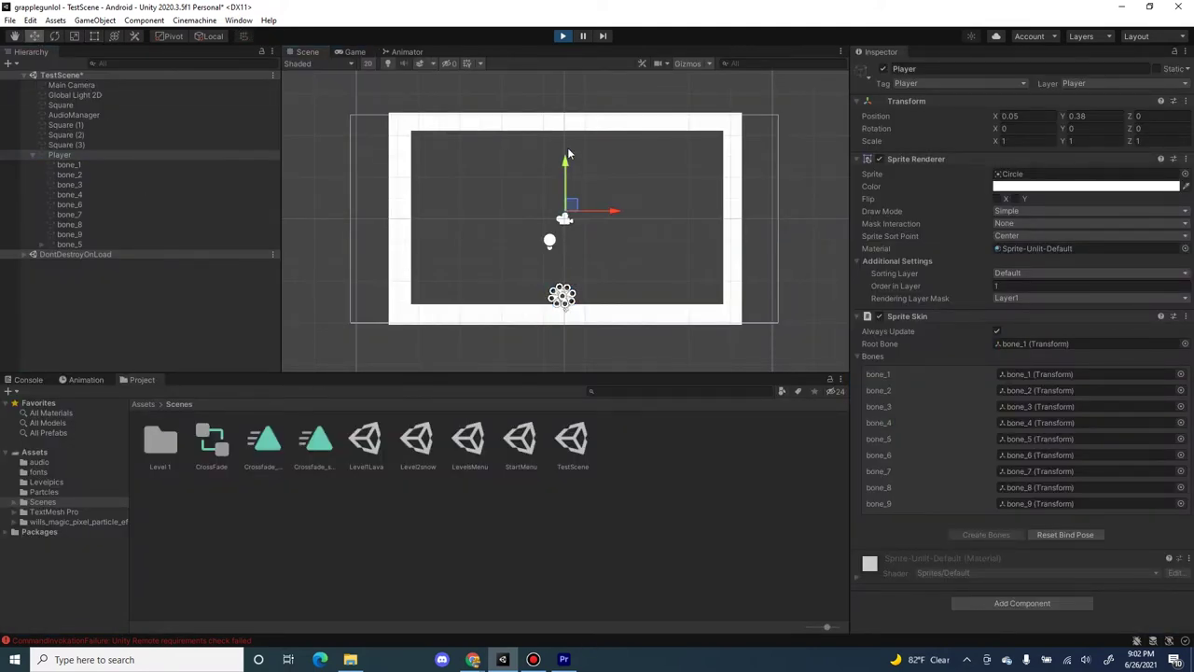
left_click(344, 52)
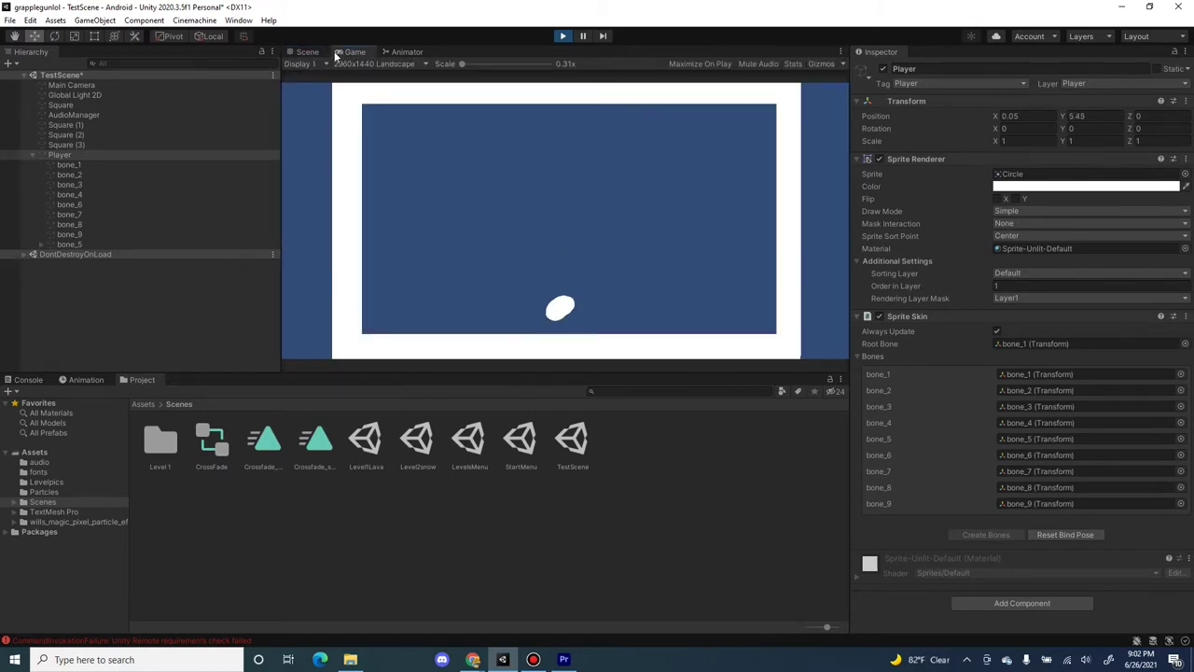
left_click(308, 53)
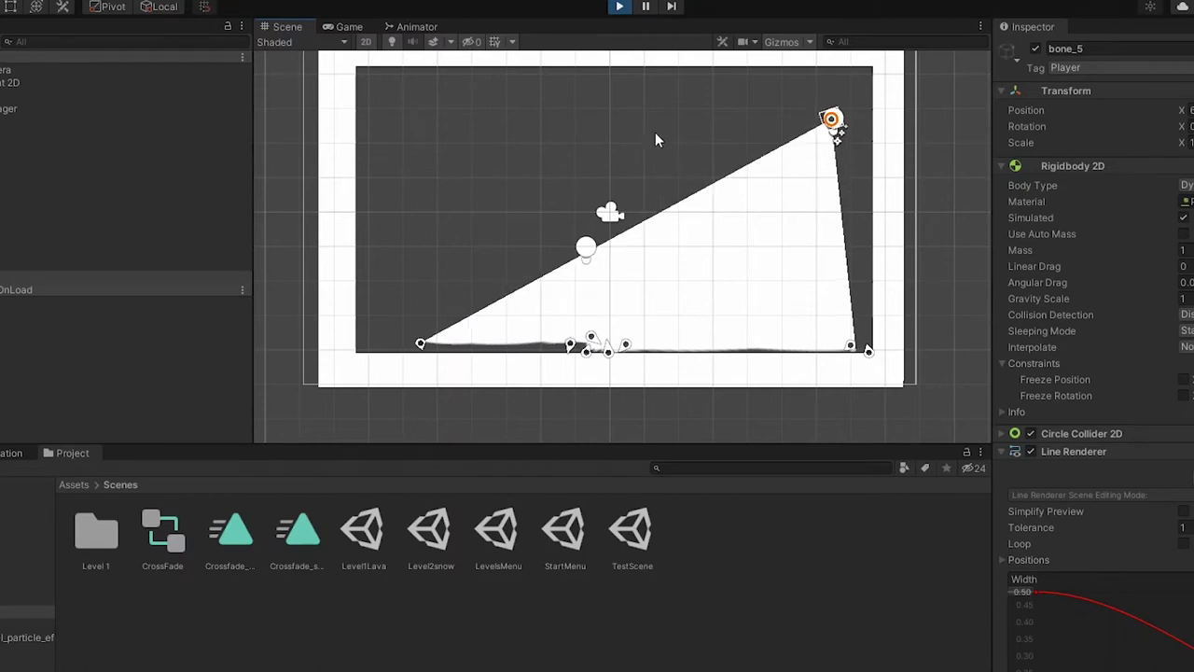
- Examine the stretched Player mesh and the positions of its bones in the running scene
middle_click_drag(655, 131, 508, 173)
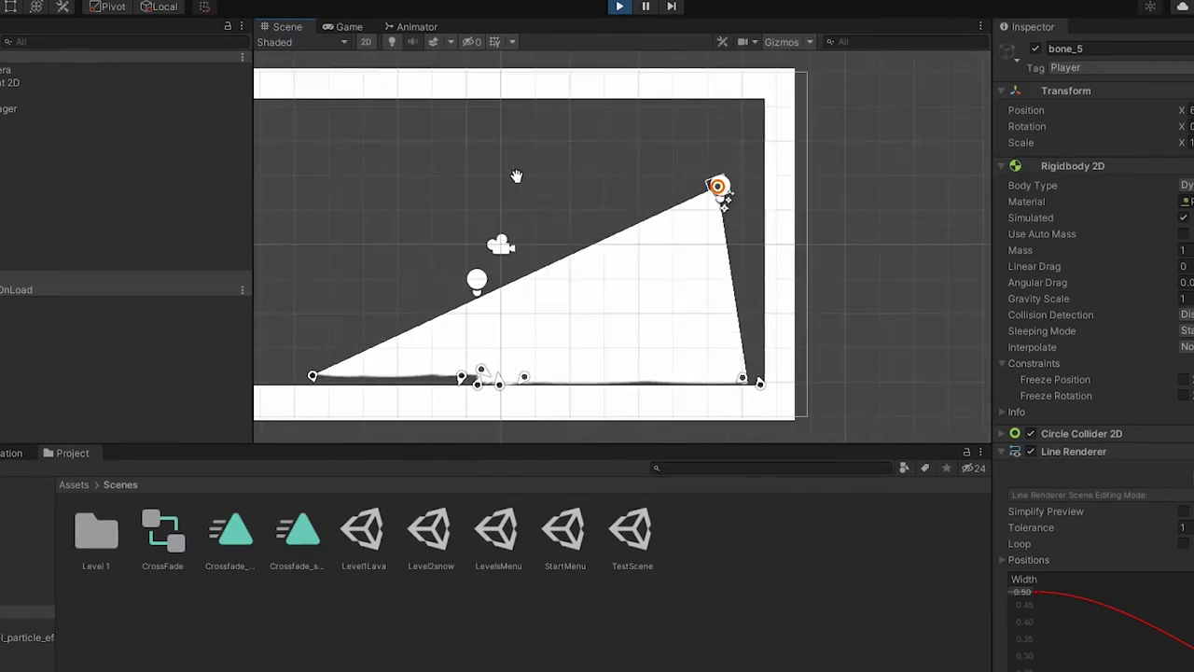
left_click(58, 159)
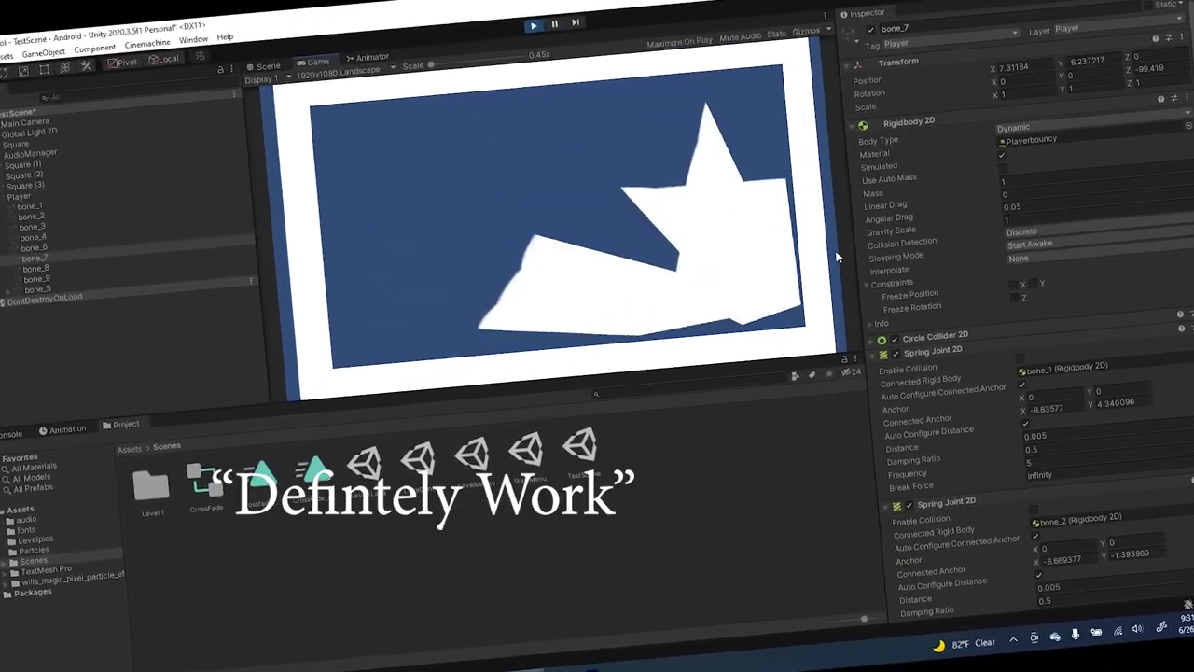
left_click(250, 74)
scroll(563, 243, "down", 5)
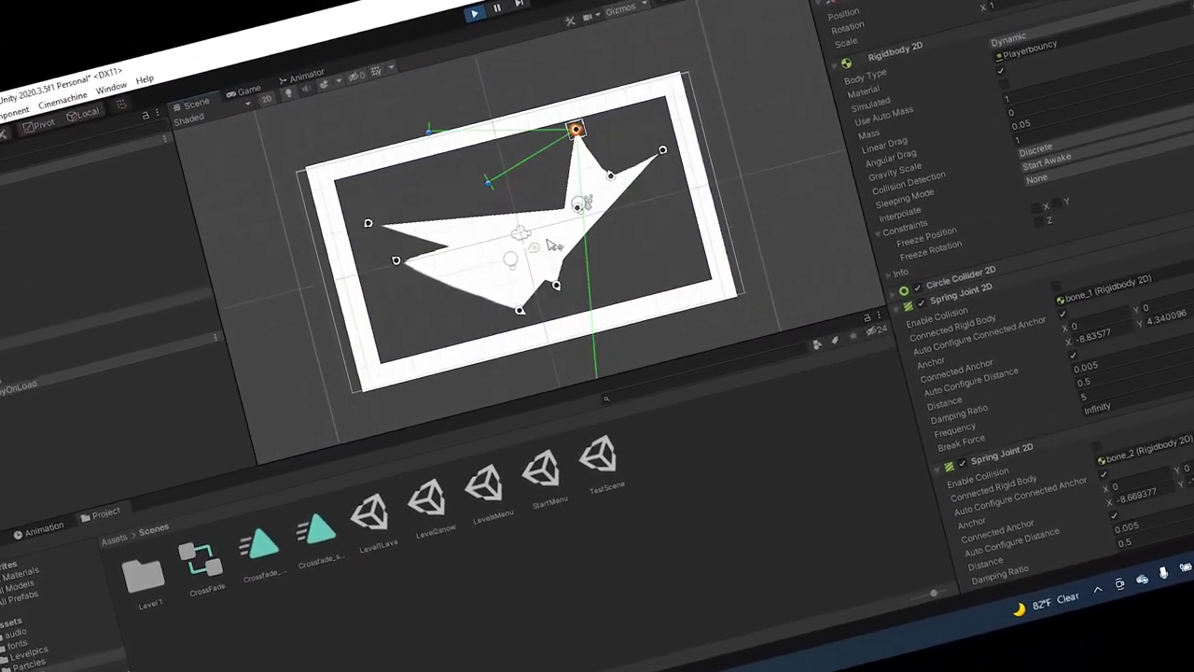
scroll(546, 243, "down", 10)
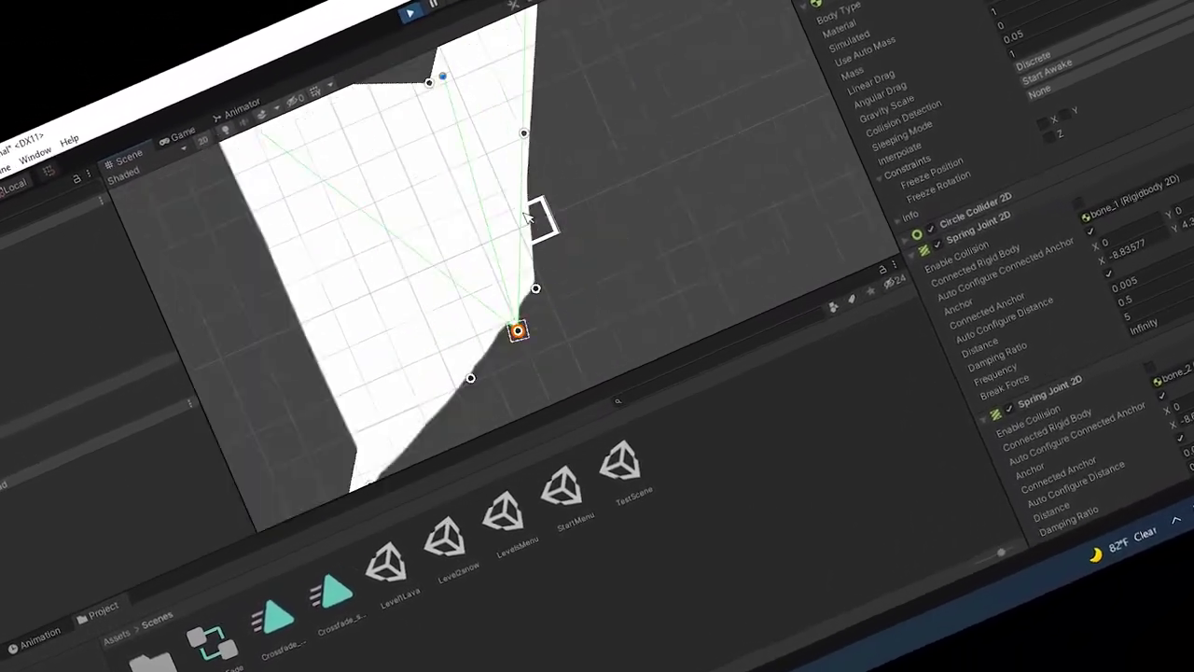
scroll(525, 223, "down", 6)
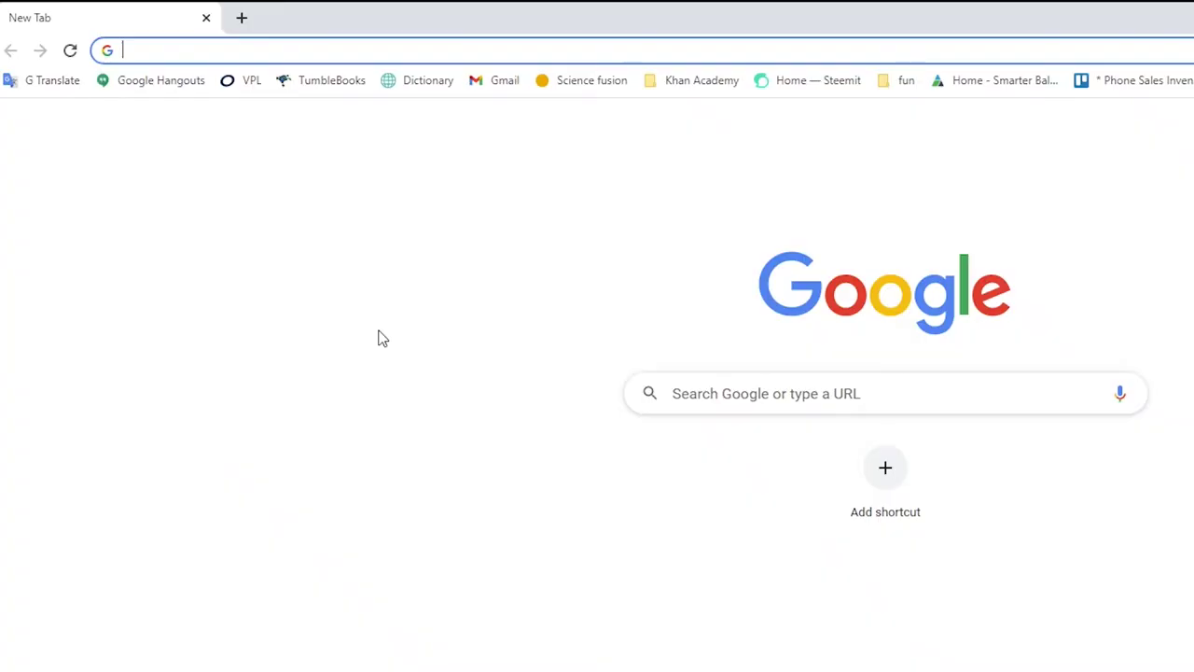
- Switch to the browser and search Google for "HOW TO GET GOOD BACKGROUNDS FOR A GAME GOOGLE HELP MEEEE"
type("HOW TO G")
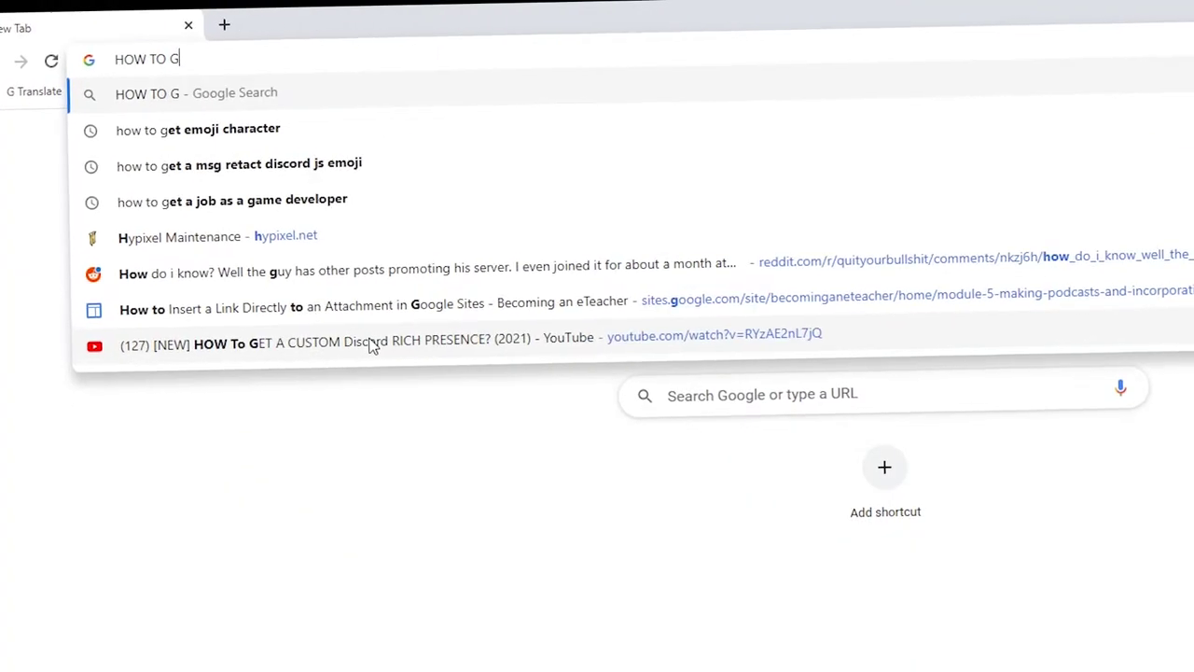
type("ET GOOD BACKGROU")
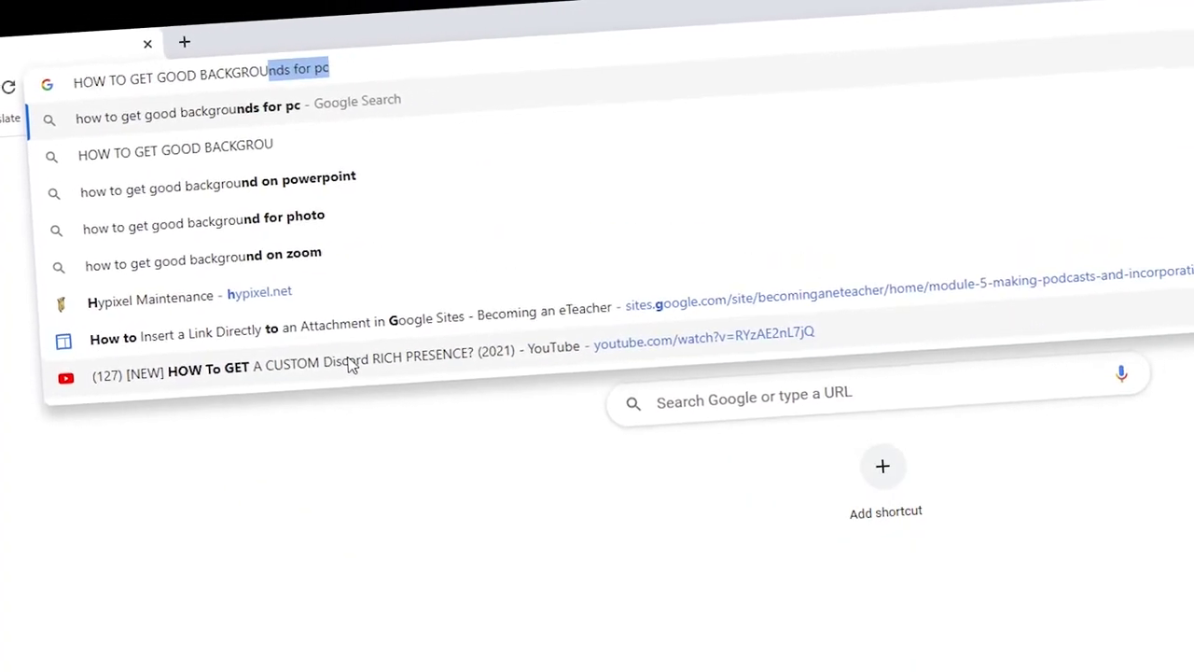
type("NDS FOR A G")
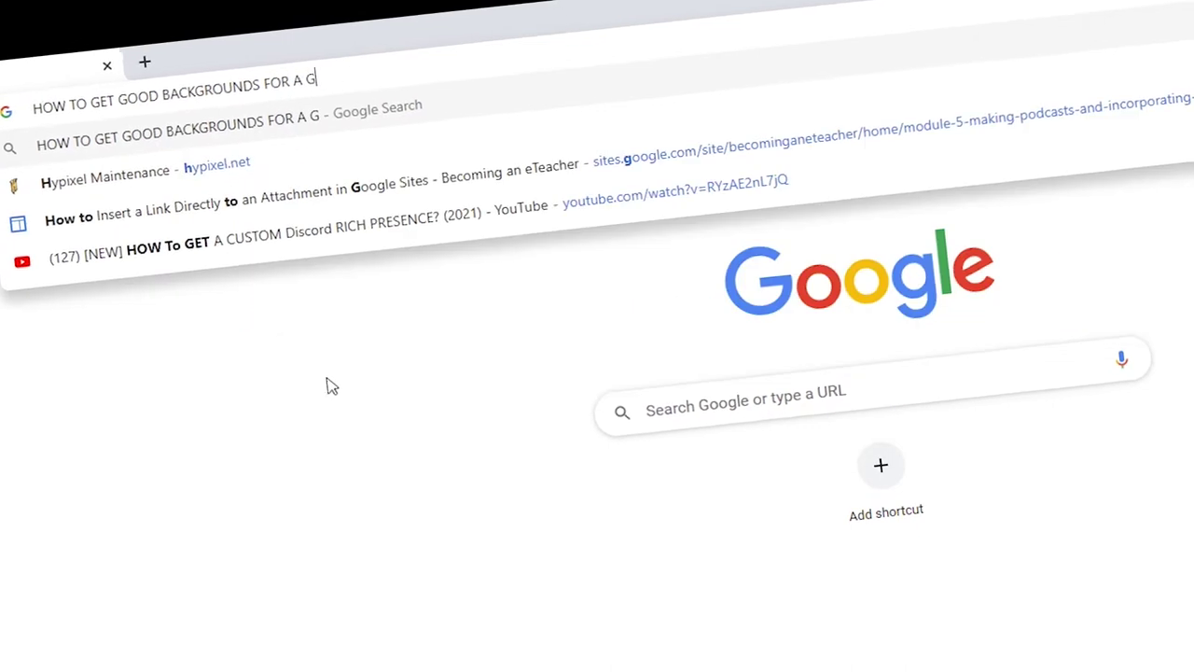
type("AME GOOGLE ")
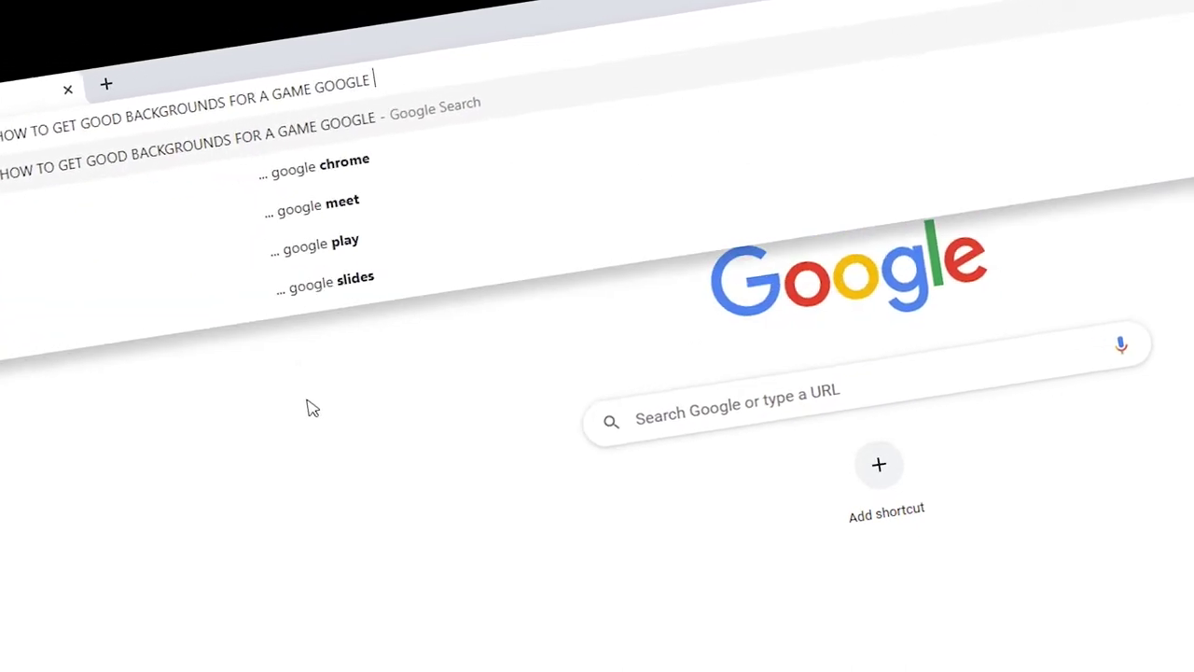
type("HELP MEEEE")
key("Return")
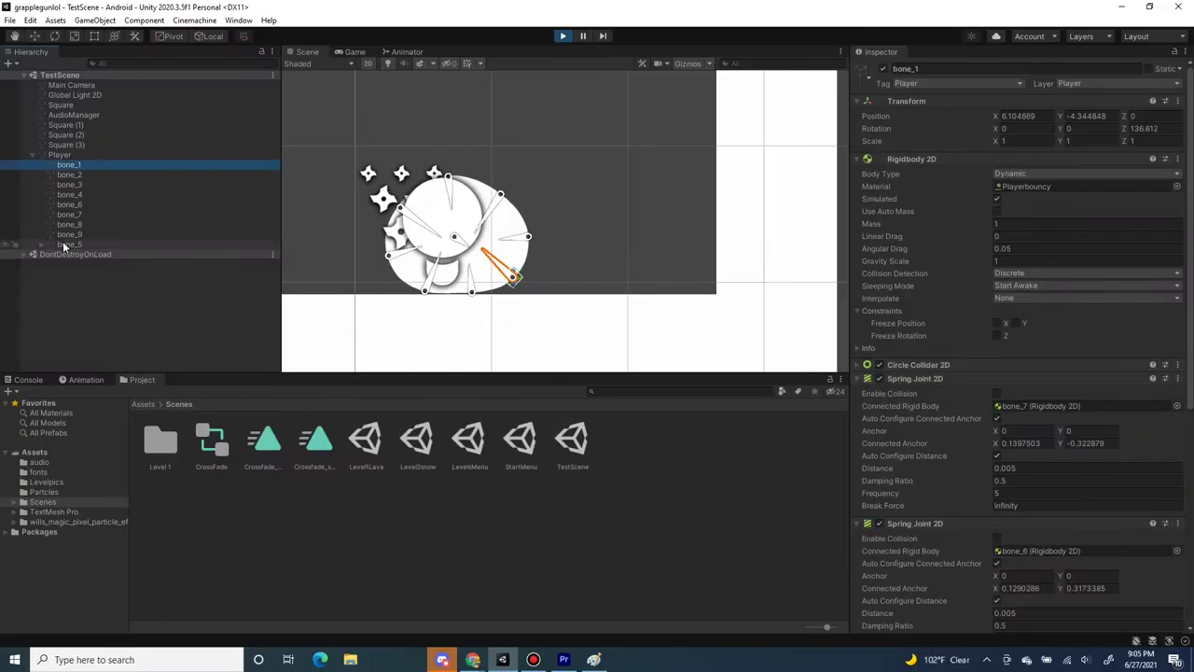
- Select all the Player's bones from bone_1 to bone_5 together and expand their shared Circle Collider 2D settings
left_click(63, 241, "shift")
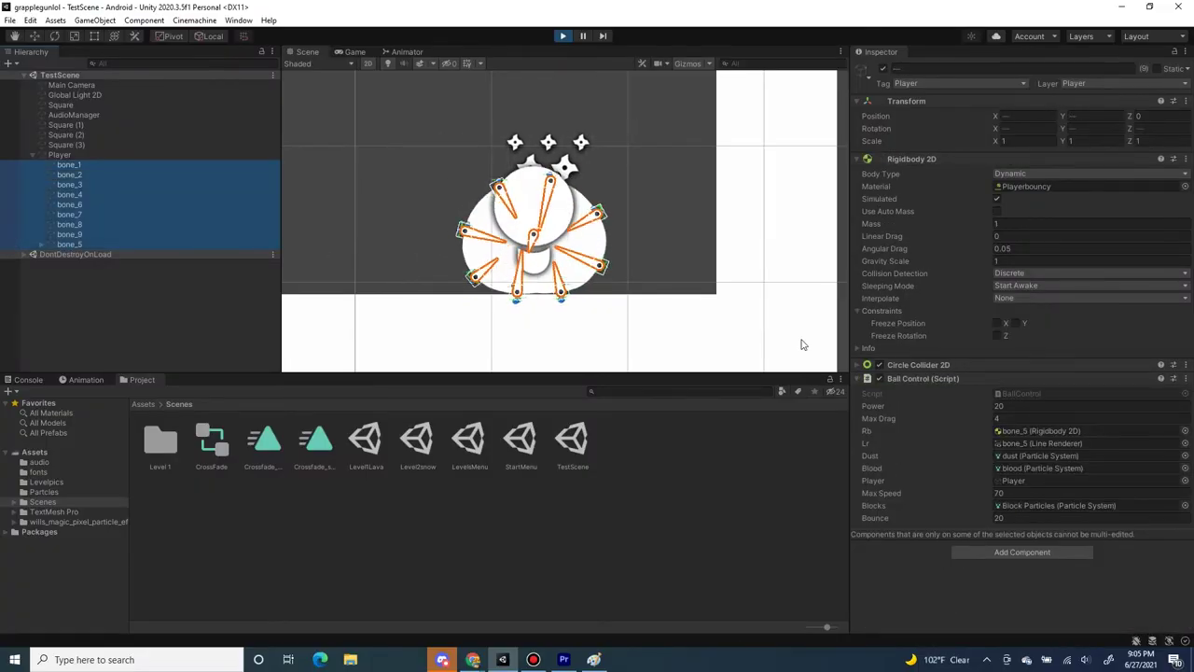
left_click(859, 365)
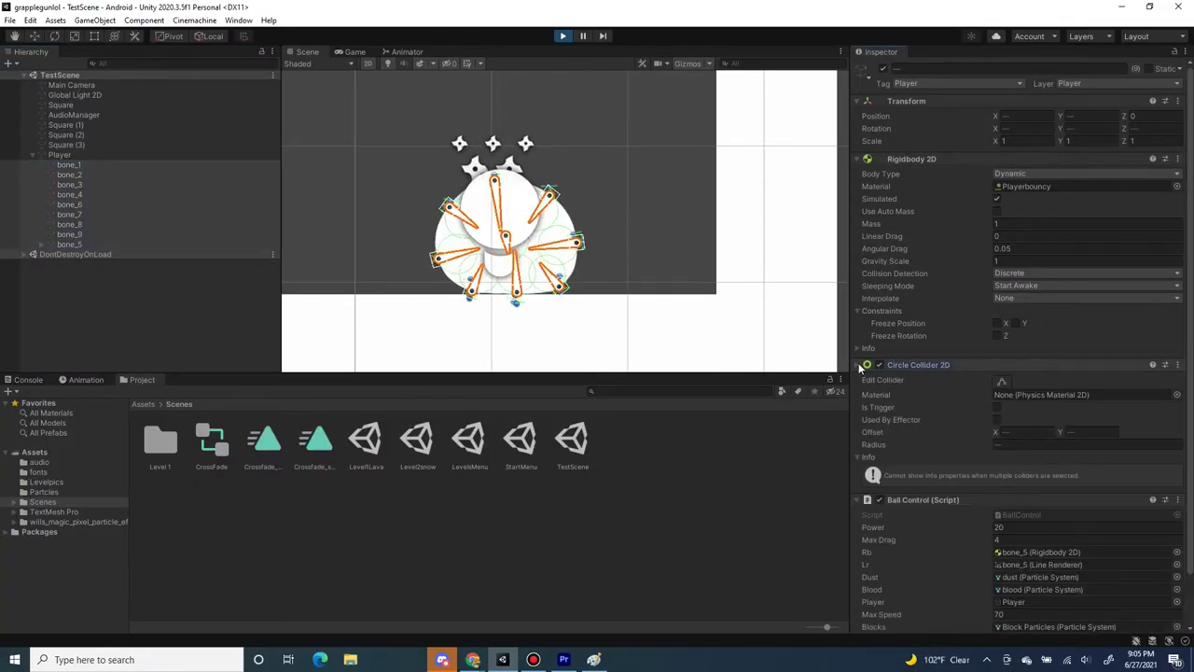
scroll(533, 302, "up", 2)
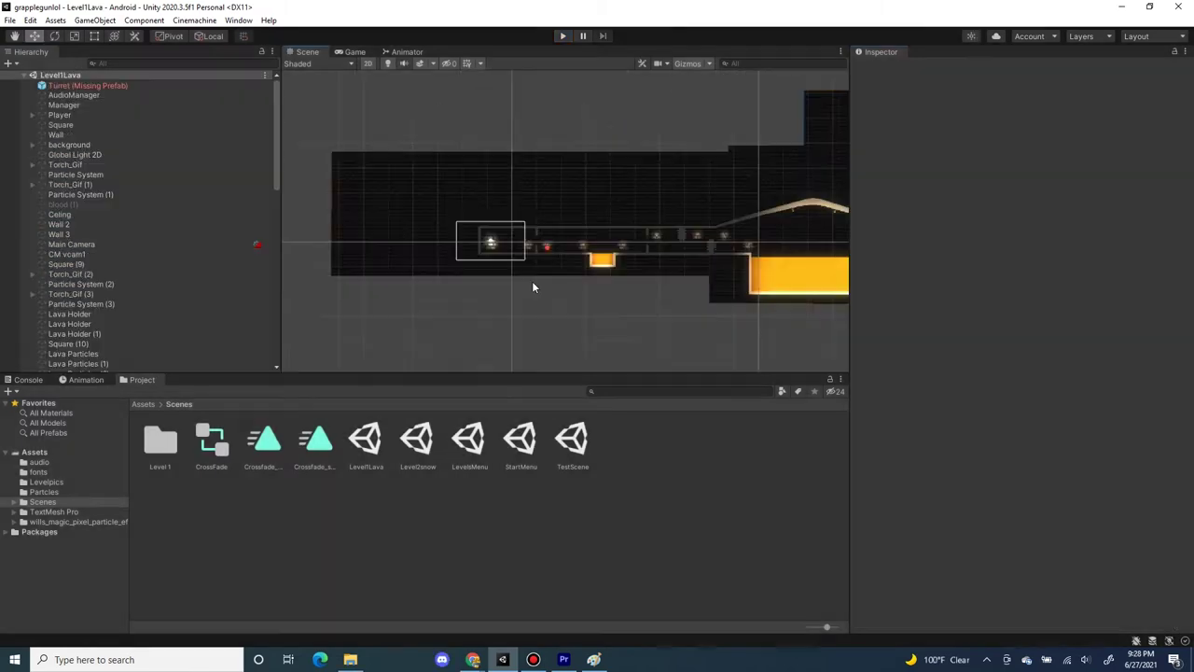
left_click_drag(534, 279, 415, 253)
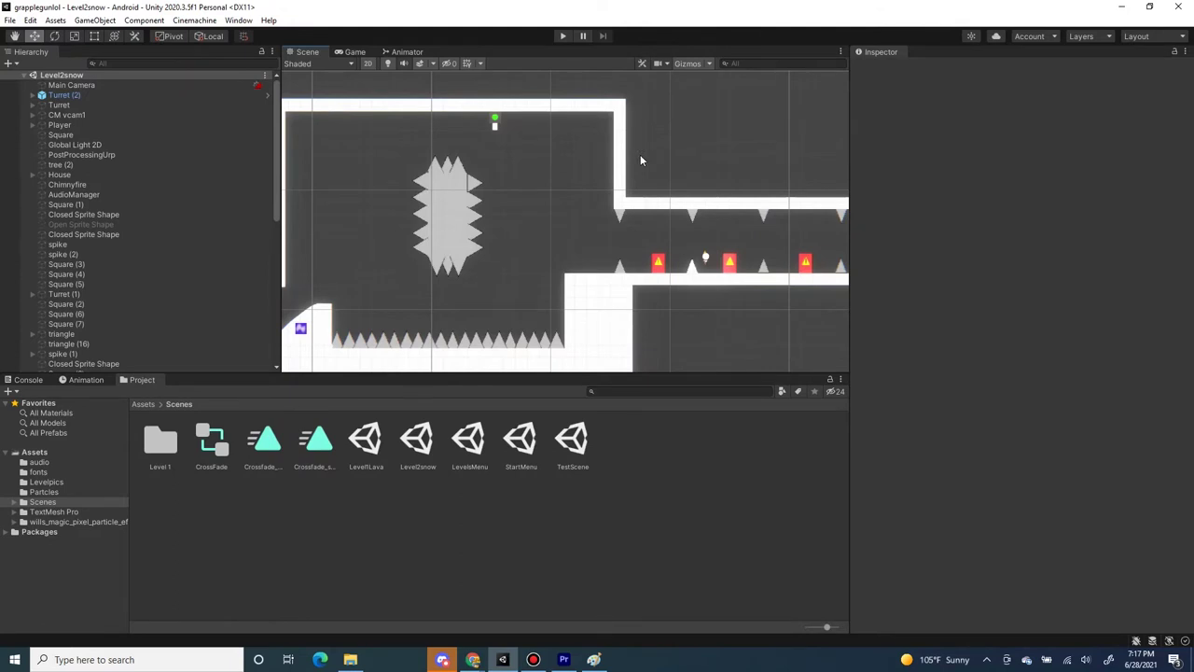
- Move the vertical wall between the spike chamber and the corridor in Level2snow up to about Y 37.12, and reposition it freely
left_click(620, 135)
left_click_drag(622, 124, 625, 77)
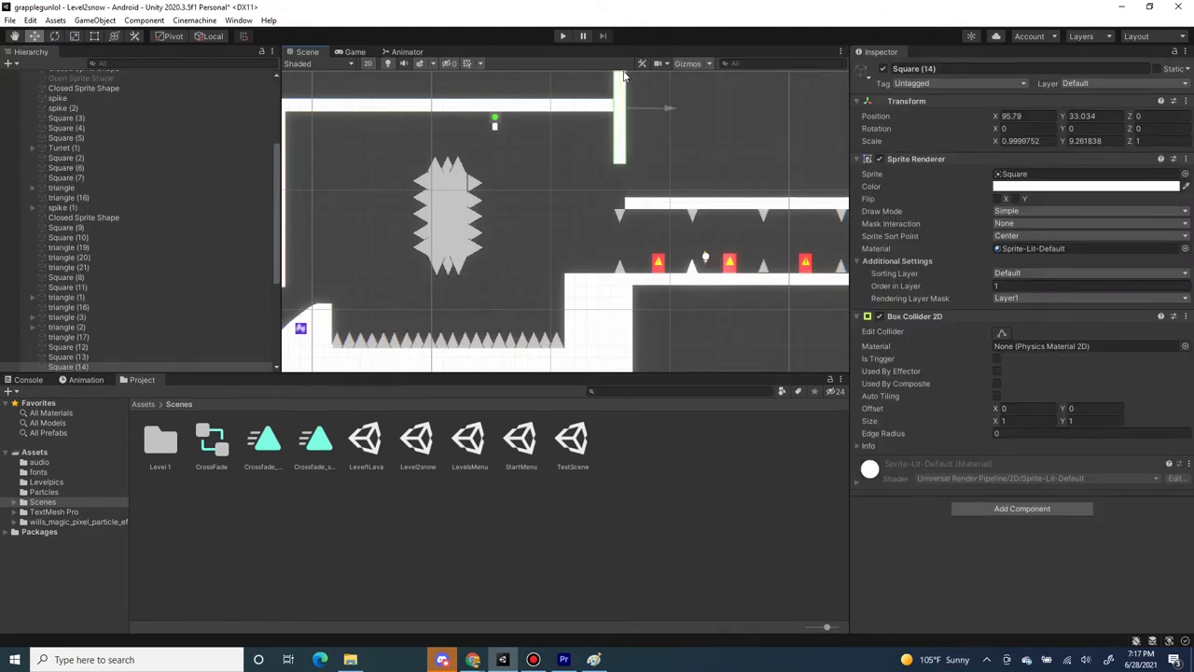
middle_click_drag(639, 150, 786, 164)
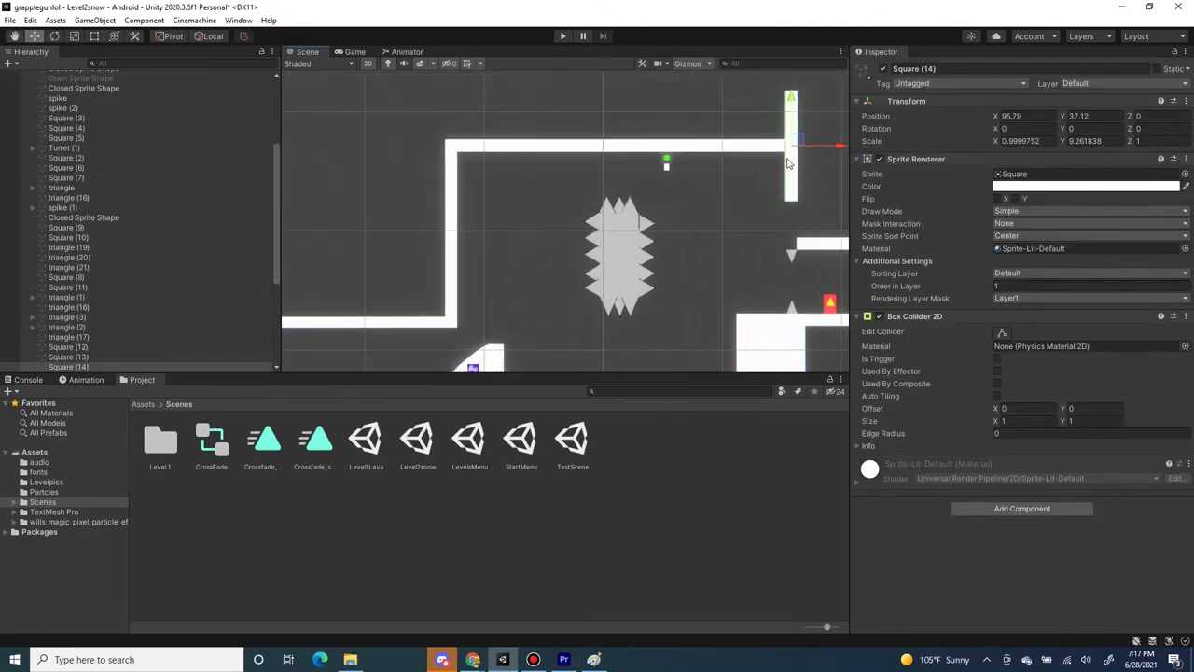
left_click_drag(800, 143, 724, 196)
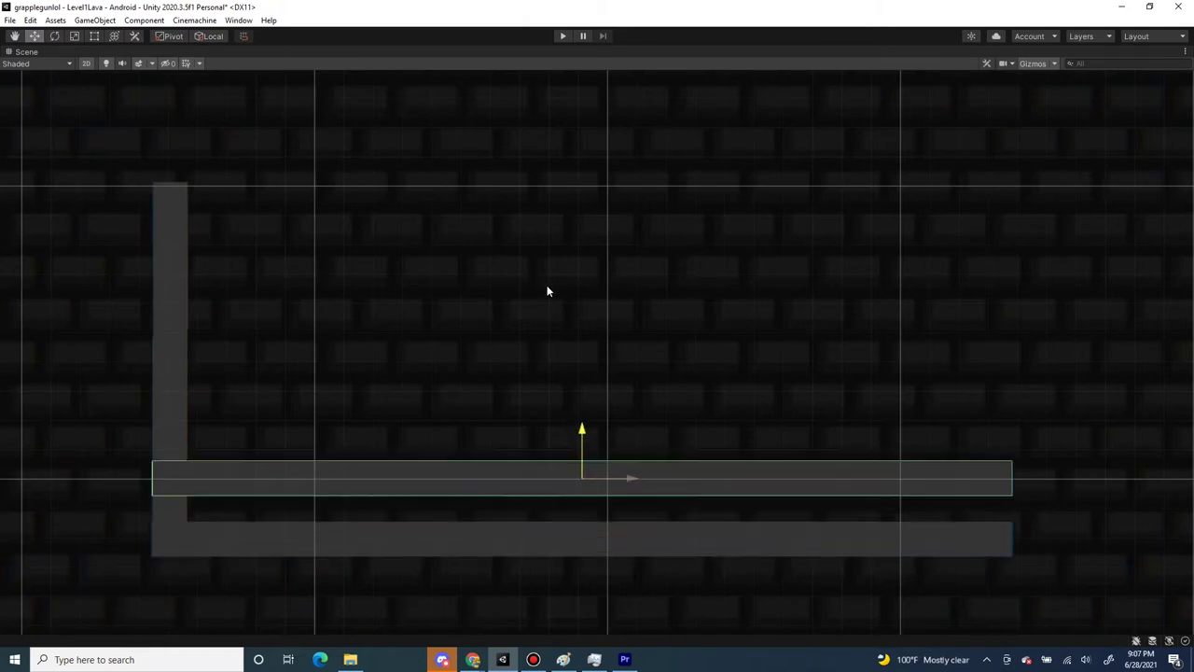
- Raise the upper horizontal bar in Level1Lava toward the top of the vertical wall as a ceiling, and select that wall
left_click_drag(547, 291, 539, 169)
left_click(178, 304)
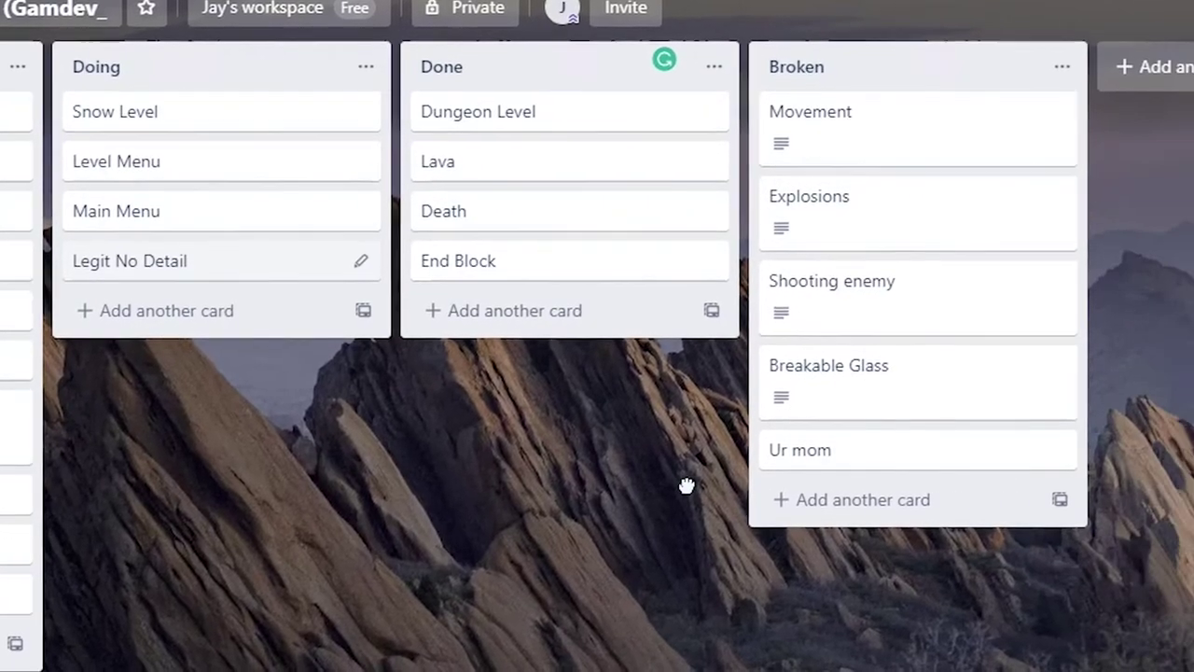
- Move the "Legit No Detail" card out of the Doing list toward the Done list on the Trello board
left_click_drag(234, 261, 552, 507)
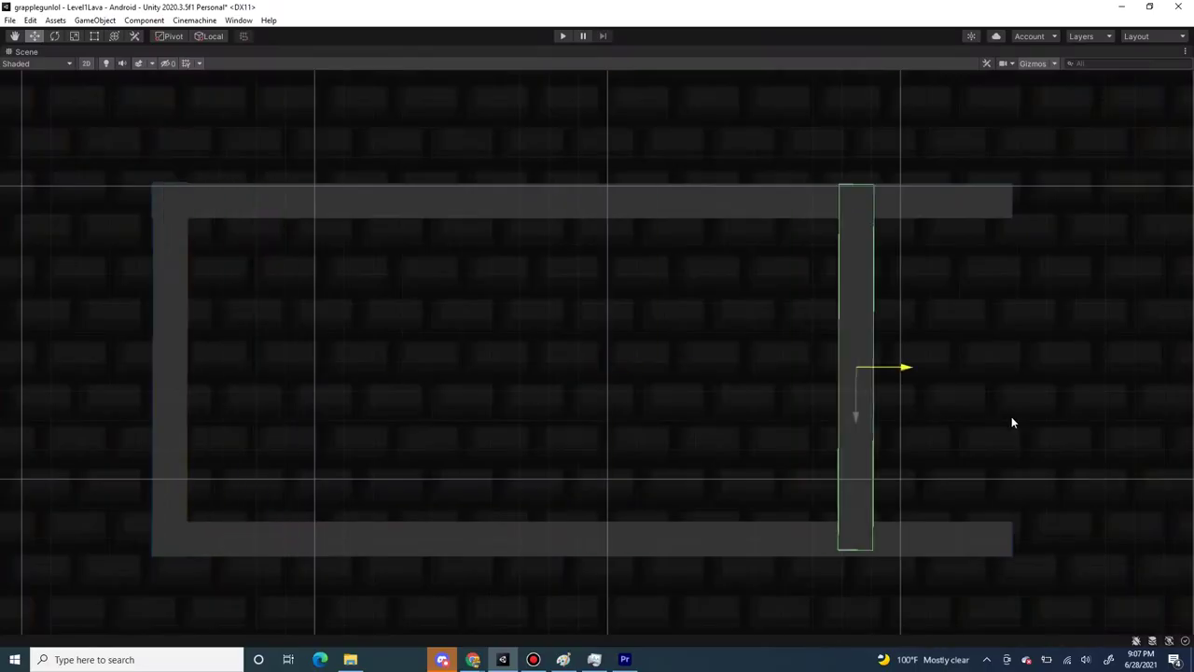
- Move the vertical wall to the open ends of the two horizontal bars to close the Level1Lava room, and select the ceiling bar
left_click_drag(1012, 419, 1043, 422)
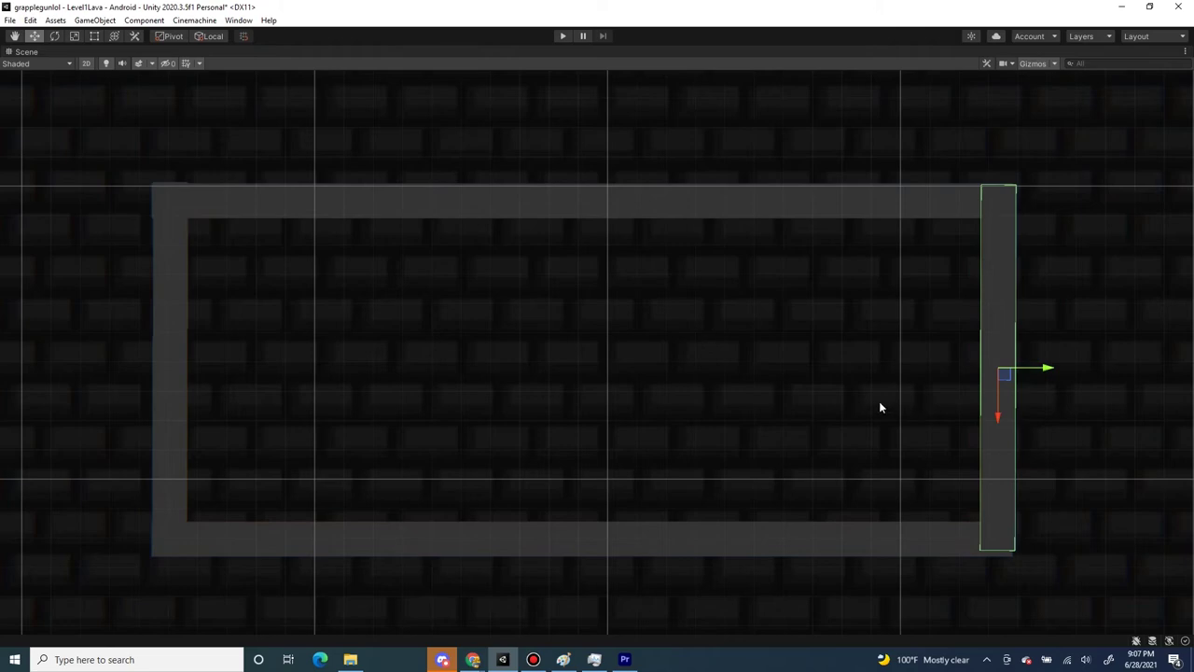
left_click(500, 295)
left_click(292, 215)
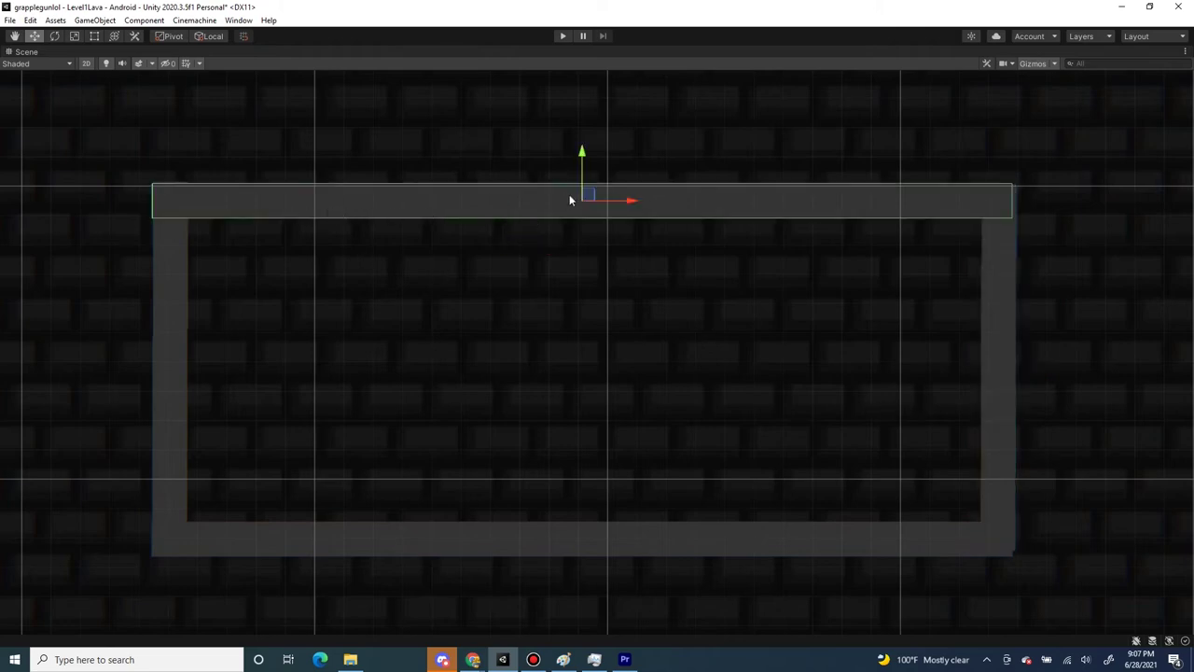
left_click_drag(591, 198, 591, 198)
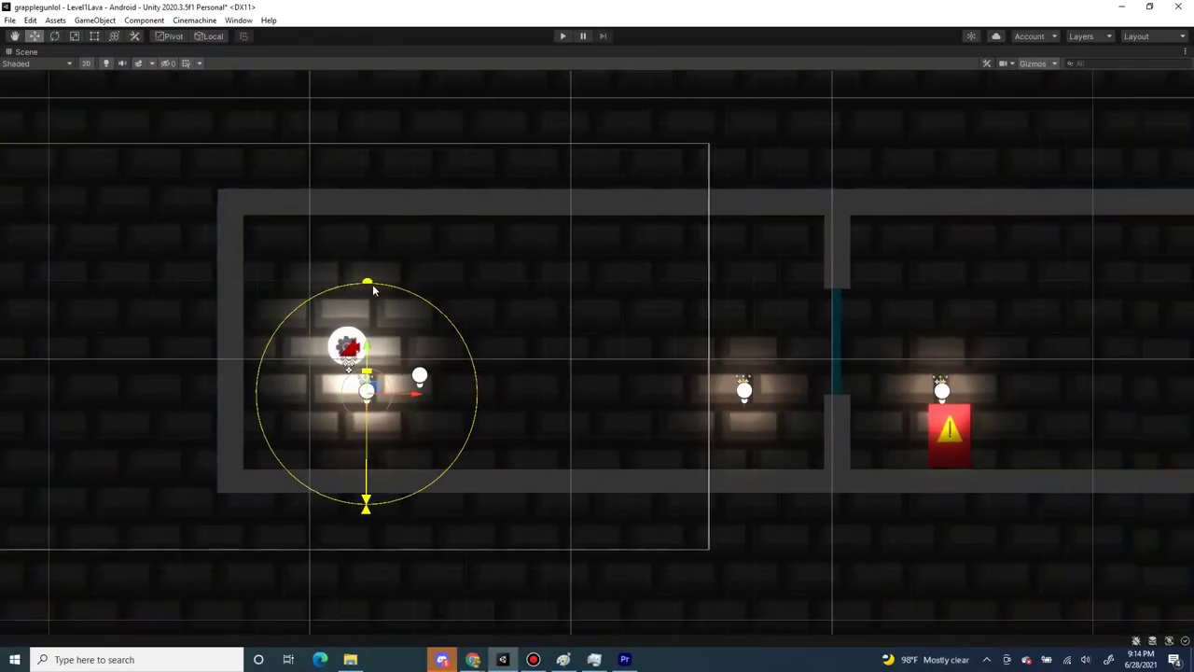
- Adjust the outer radius of the point light beside the player in the Level1Lava starting room, and undo the last change
left_click_drag(374, 270, 611, 429)
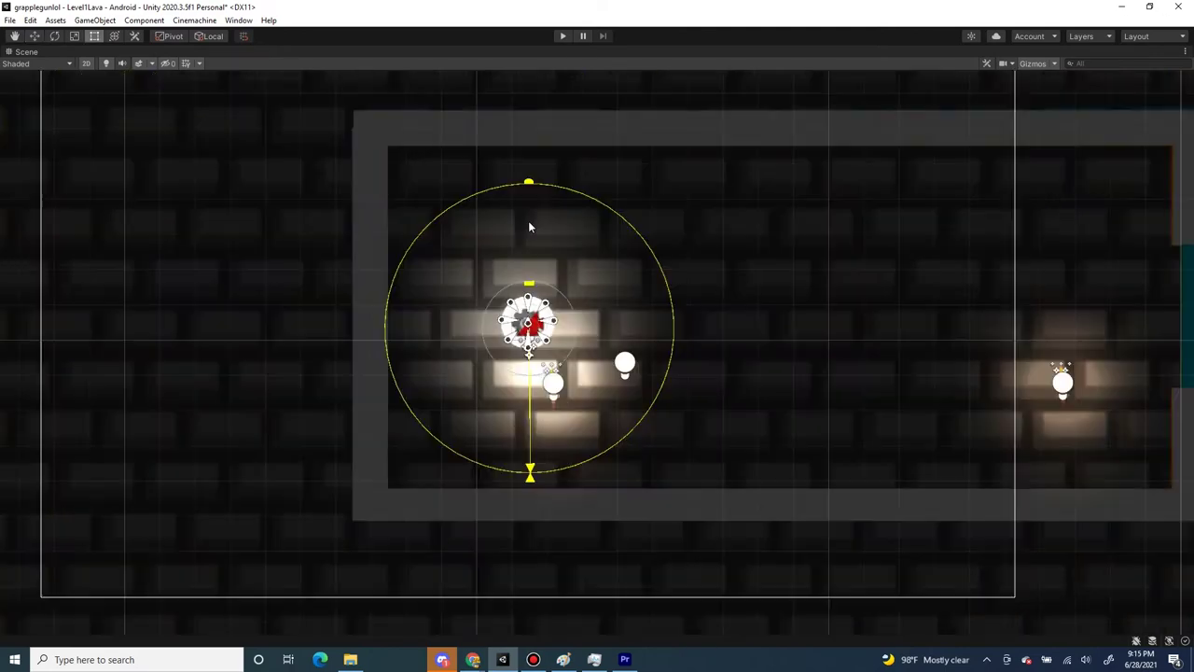
scroll(528, 222, "down", 4)
scroll(535, 349, "down", 2)
left_click_drag(535, 343, 722, 663)
key("ctrl+z")
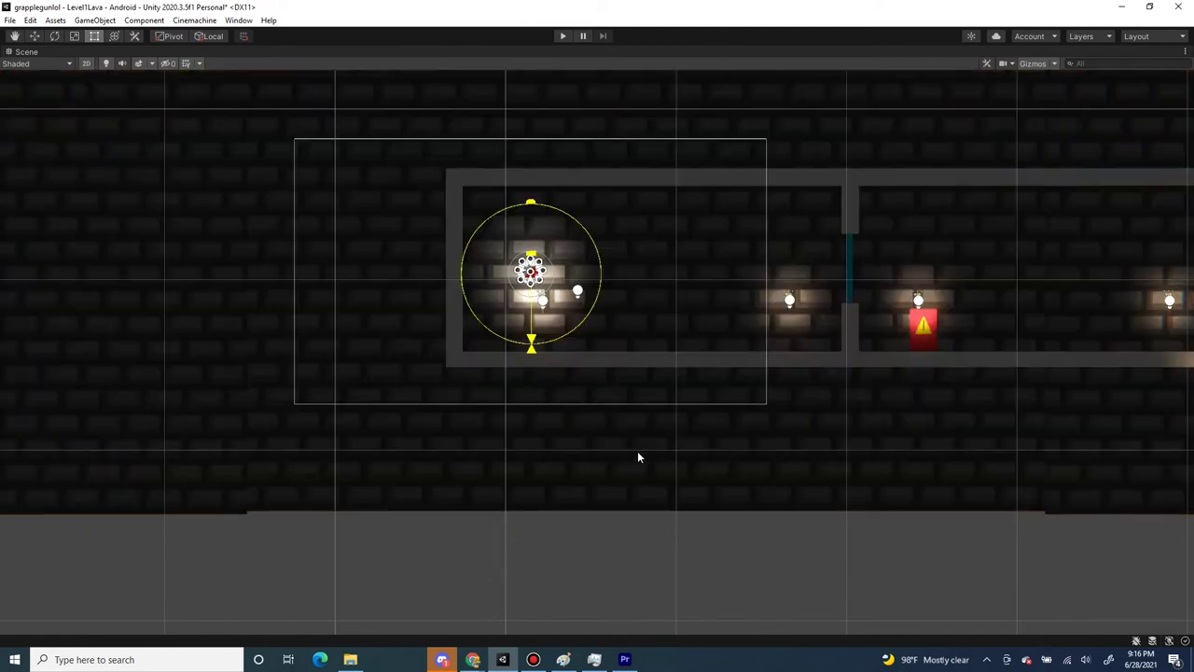
scroll(637, 458, "up", 3)
middle_click_drag(624, 416, 741, 522)
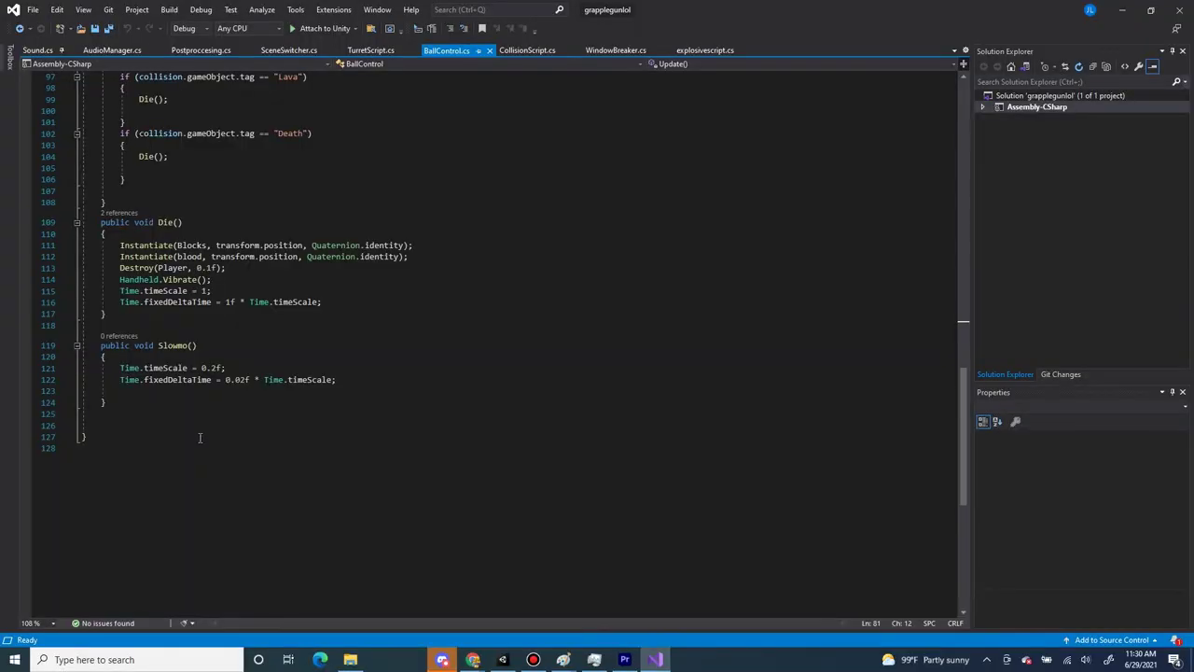
- Switch to Visual Studio and delete all the code in BallControl.cs
left_click_drag(213, 332, 11, 8)
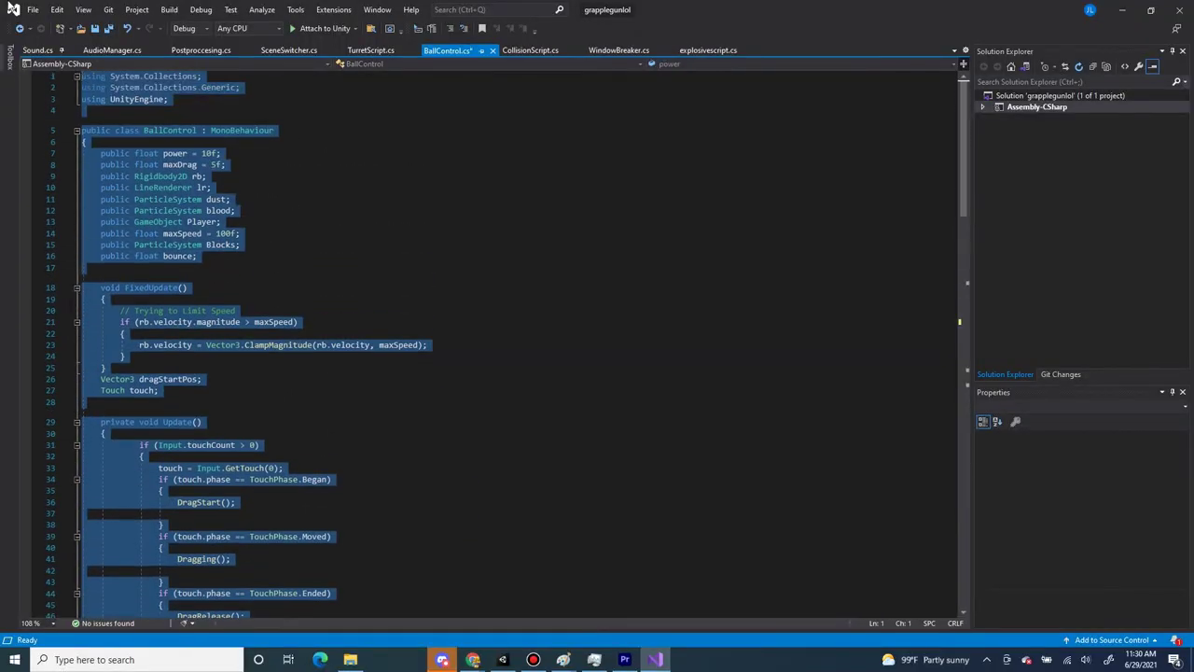
key("Delete")
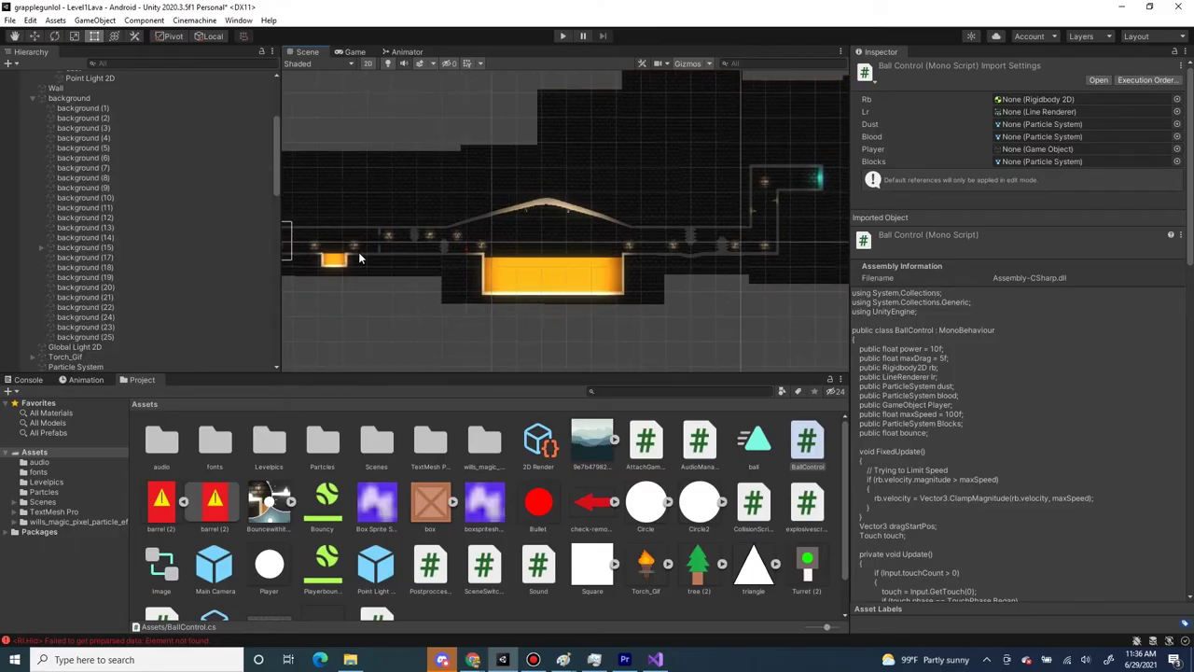
- Select the large lava pool under the peaked ceiling in Level1Lava, and pick its child point light
scroll(359, 252, "down", 3)
middle_click_drag(578, 255, 314, 226)
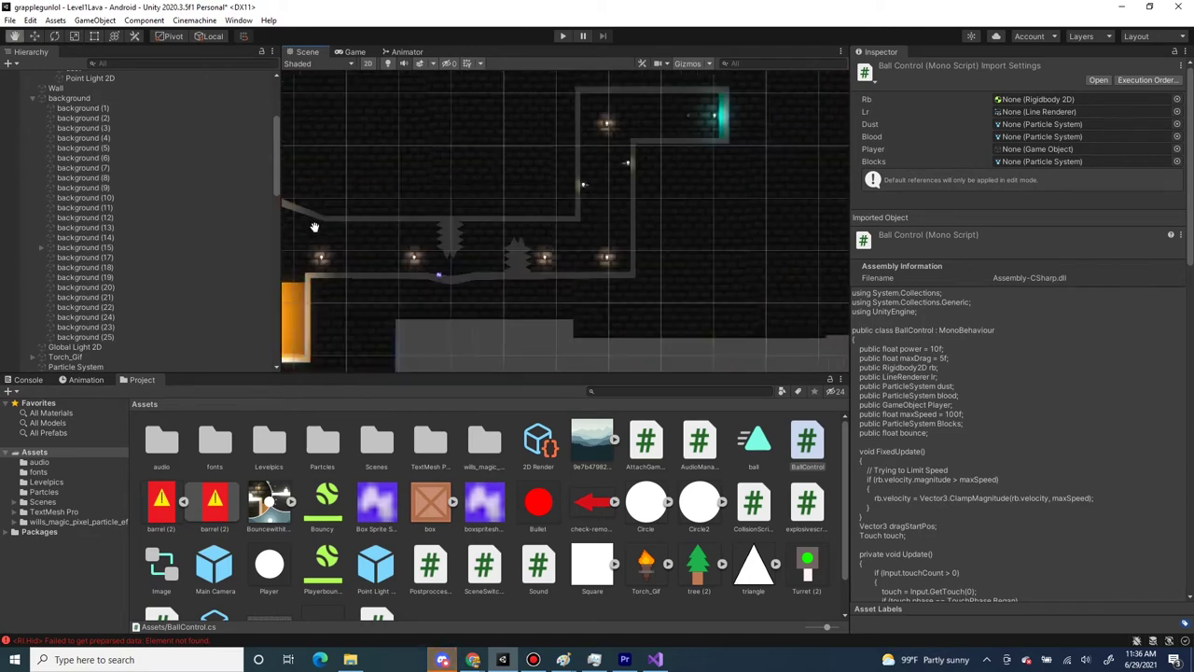
scroll(315, 226, "up", 3)
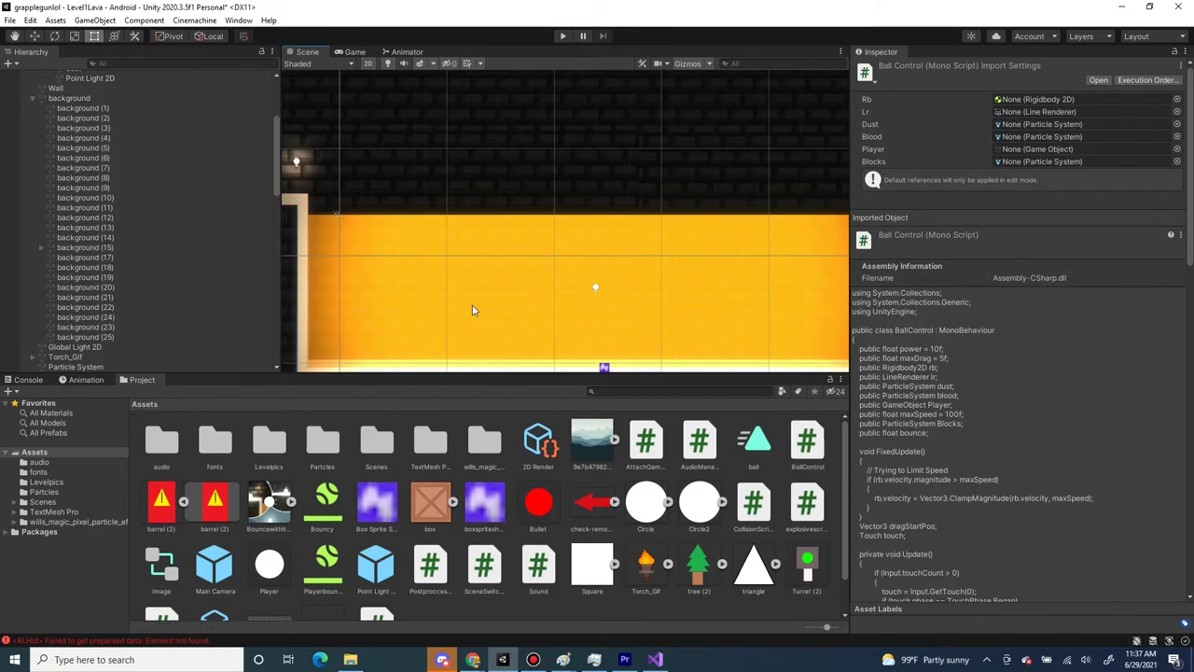
left_click(474, 309)
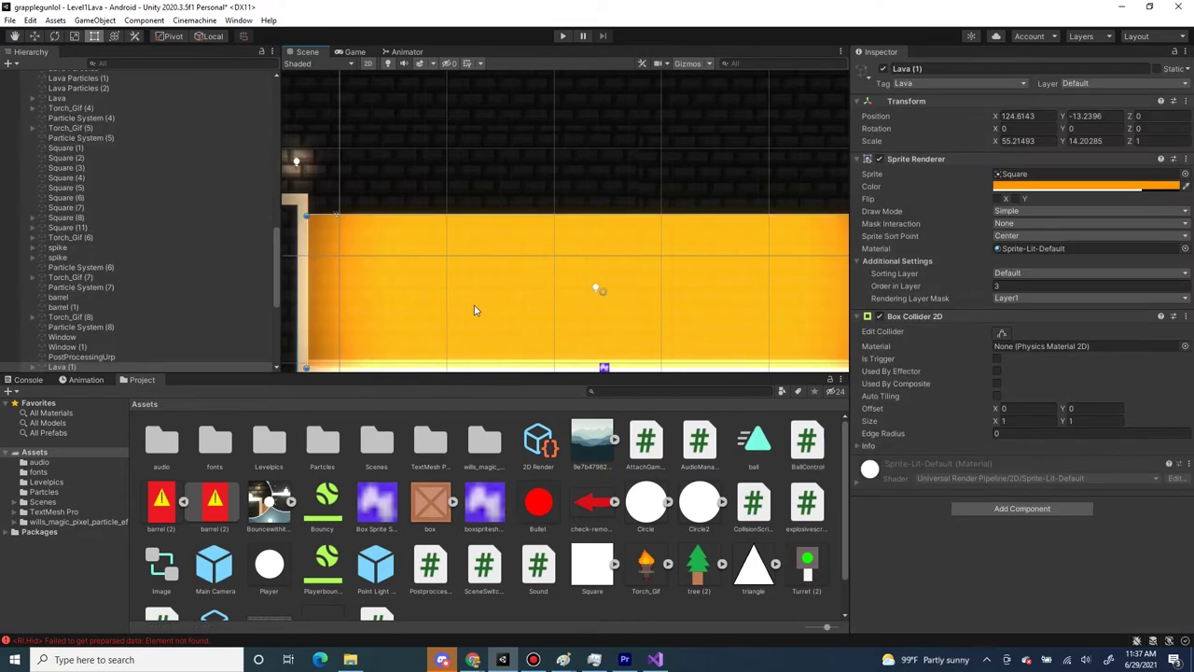
scroll(474, 310, "down", 3)
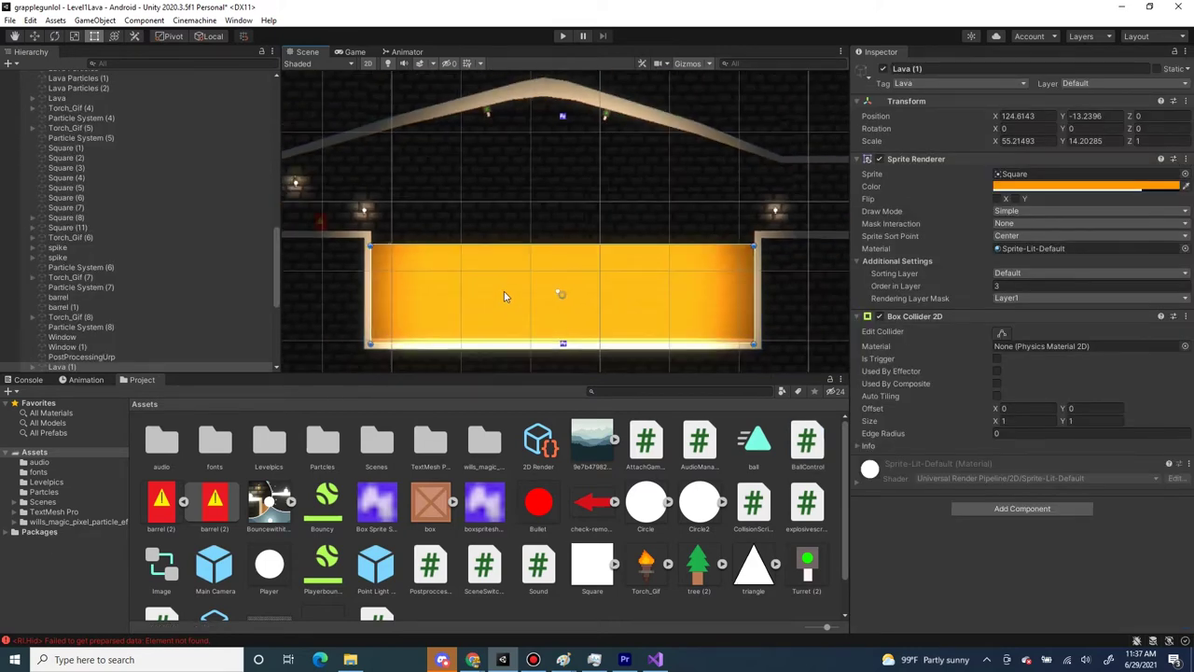
left_click(582, 290)
scroll(588, 191, "down", 2)
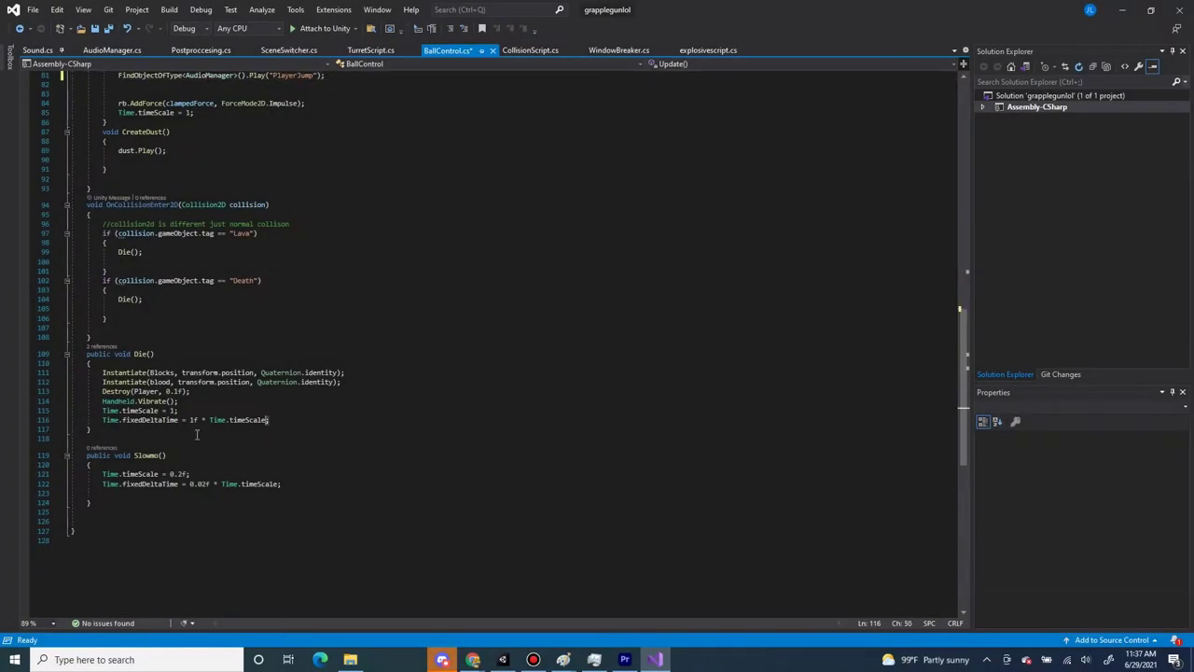
- Switch to Visual Studio and select the entire Die() method in BallControl.cs
left_click_drag(270, 421, 67, 354)
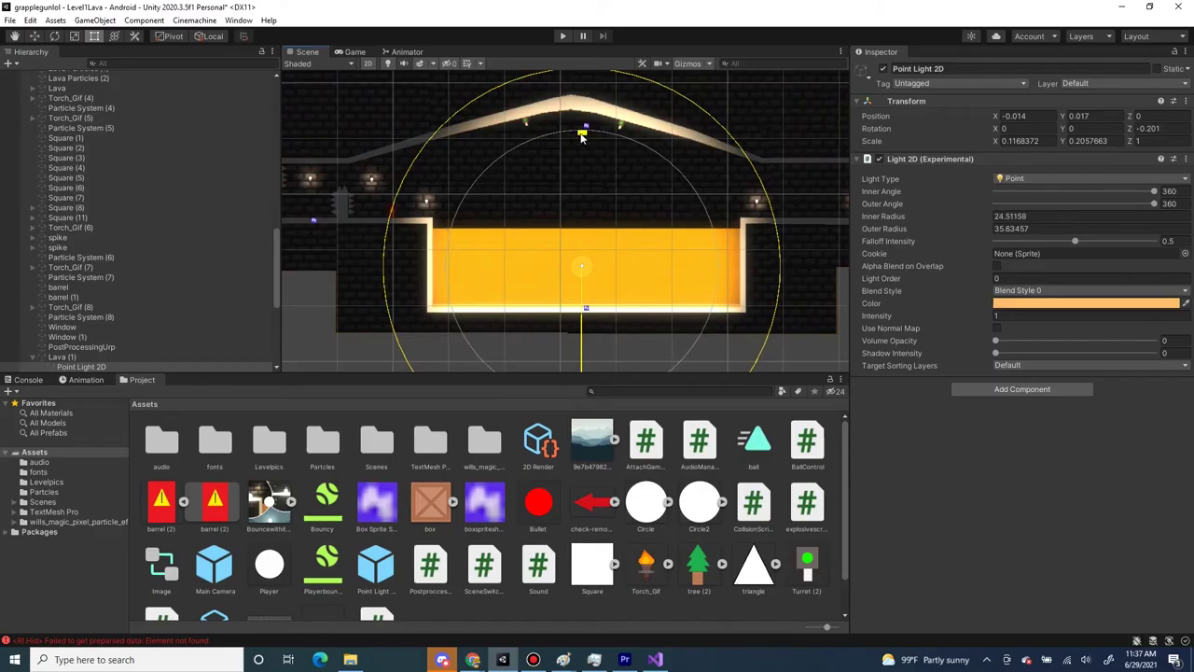
- Enlarge the lava pool light's outer radius to about 37.53 and shrink its inner radius to about 21.09
scroll(581, 114, "down", 3)
scroll(581, 84, "down", 3)
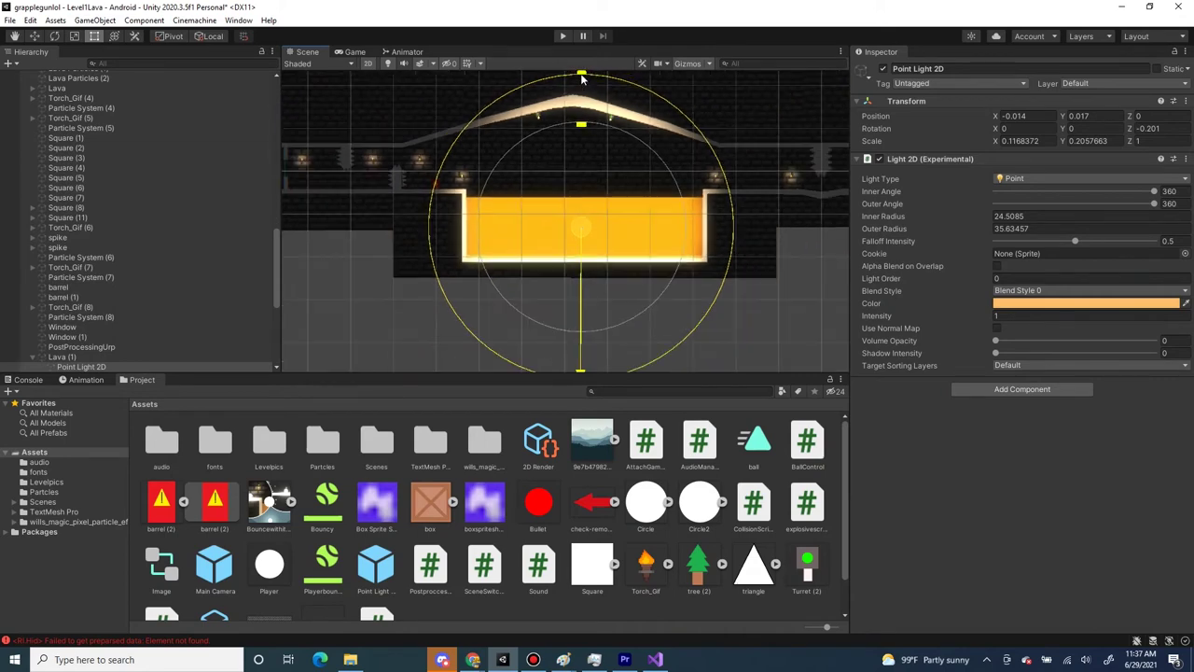
left_click_drag(581, 75, 582, 70)
left_click_drag(580, 125, 570, 136)
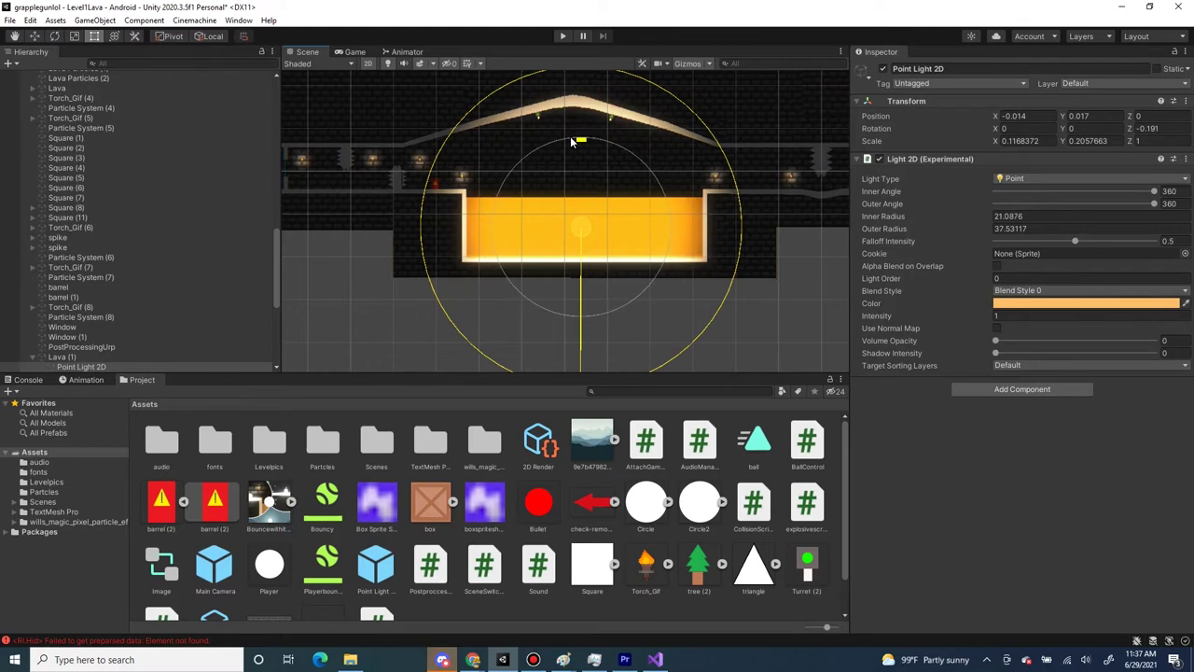
left_click(689, 240)
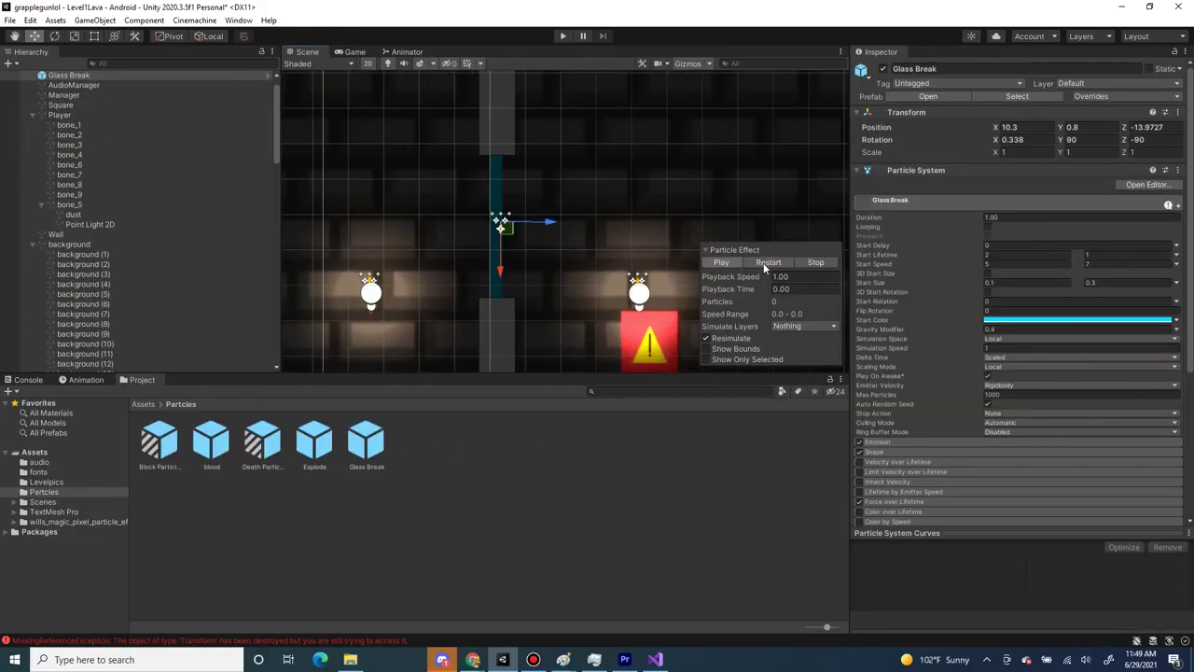
- Enable looping on the Glass Break particle system, replaying its effect, and shift the emitter slightly to the right of the glass
left_click(766, 262)
left_click(988, 227)
left_click(772, 263)
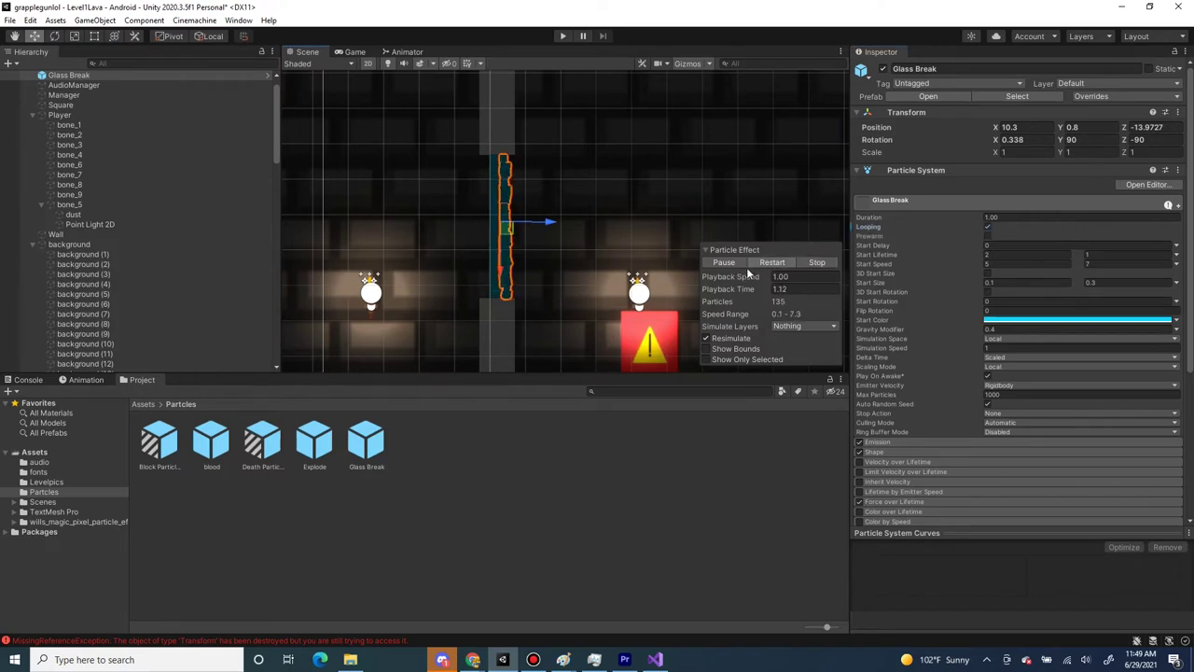
left_click_drag(551, 223, 566, 227)
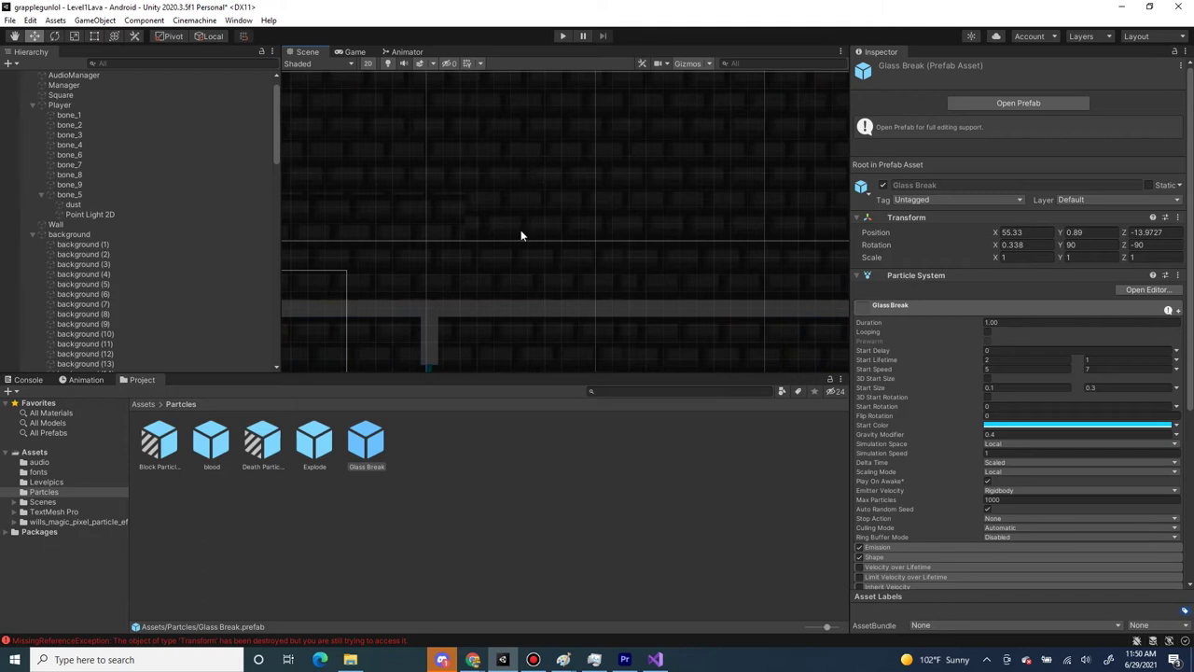
- Inspect the red barrel standing past the glass window in the Level1Lava corridor
scroll(521, 235, "up", 8)
middle_click_drag(522, 337, 516, 86)
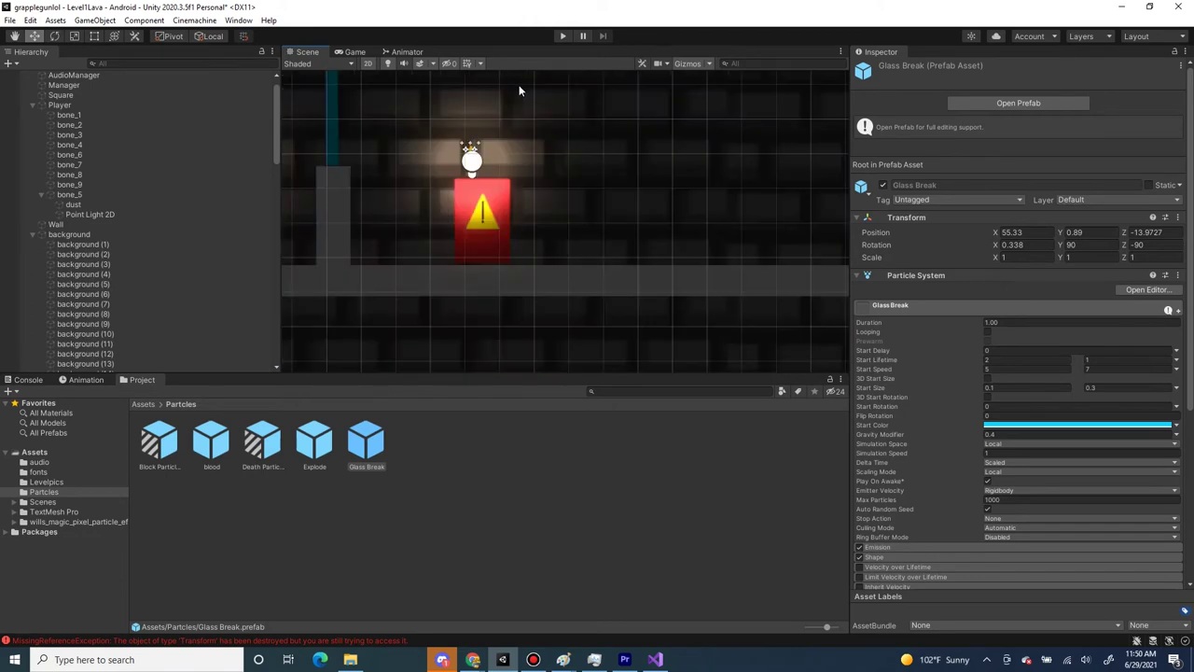
scroll(522, 112, "up", 3)
scroll(508, 194, "up", 5)
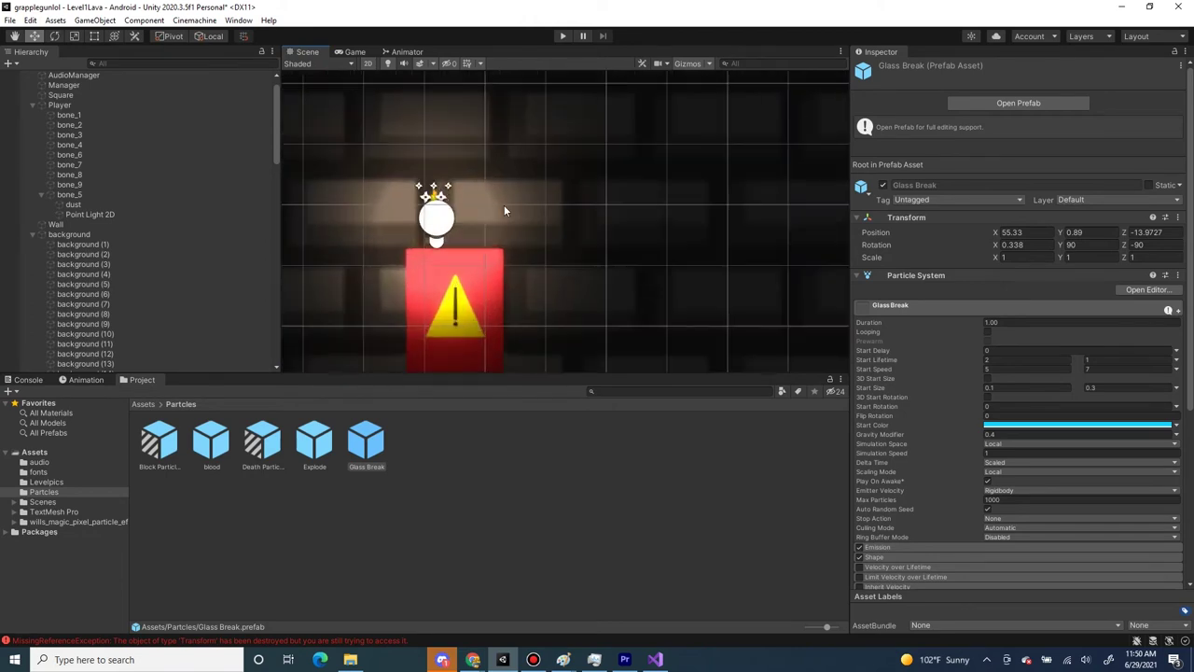
middle_click_drag(504, 207, 574, 76)
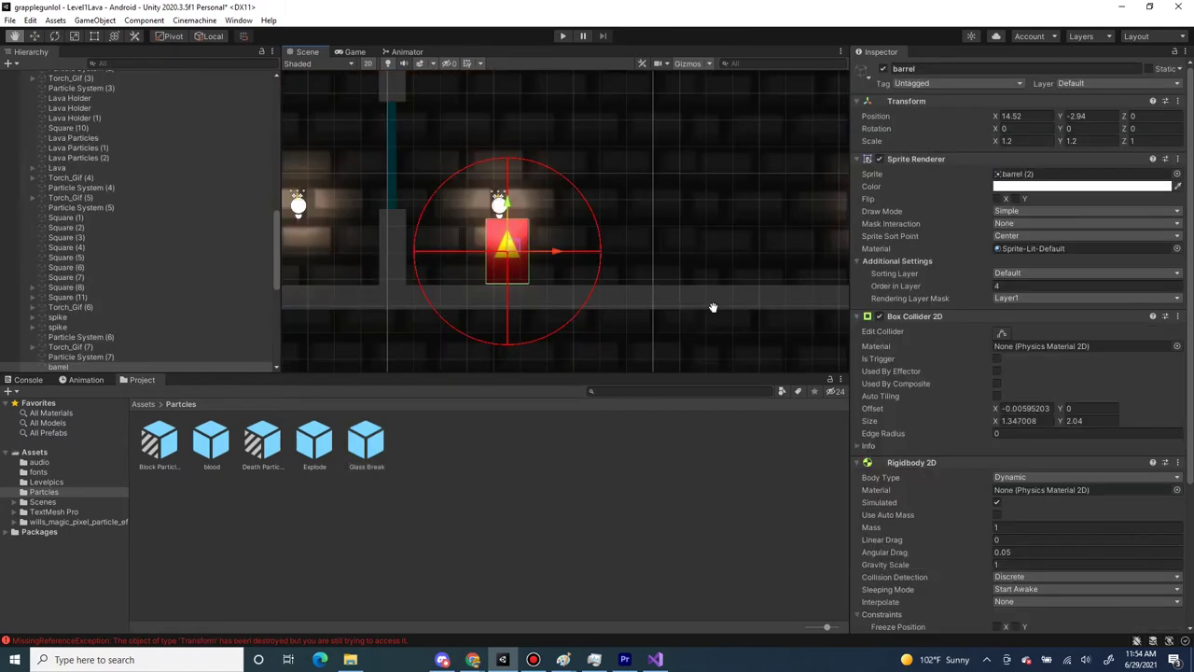
middle_click_drag(715, 307, 723, 310)
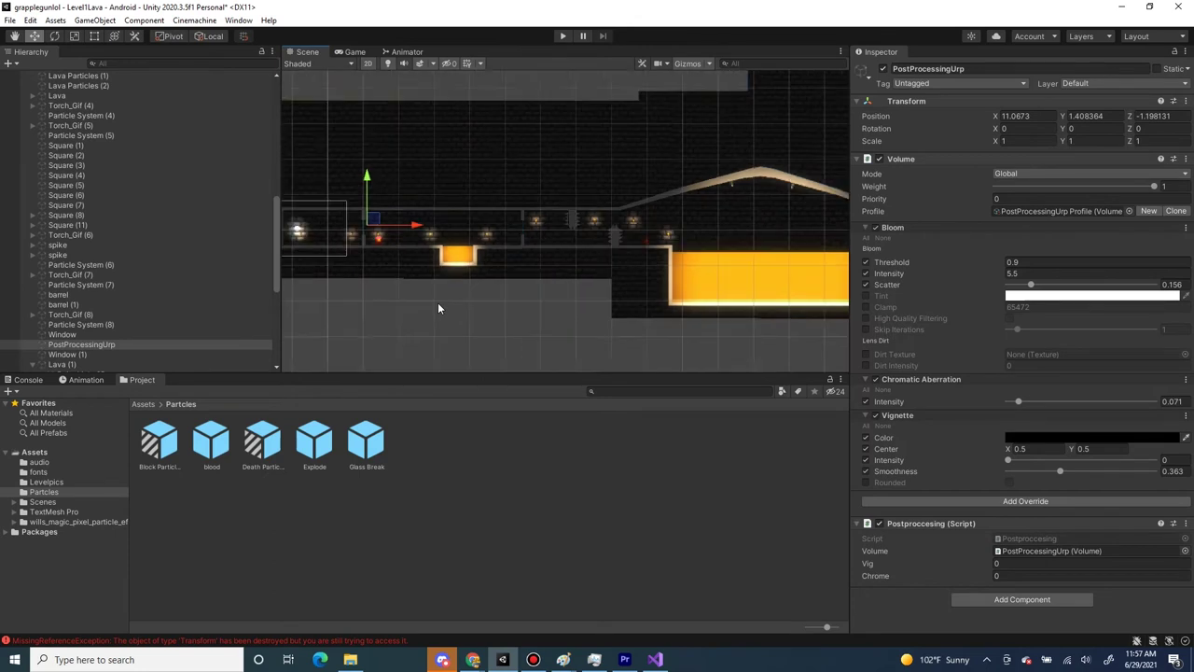
- Try a Bloom threshold of 295.8 on PostProcessingUrp, check it in the Game view, and undo the change
scroll(437, 303, "down", 1)
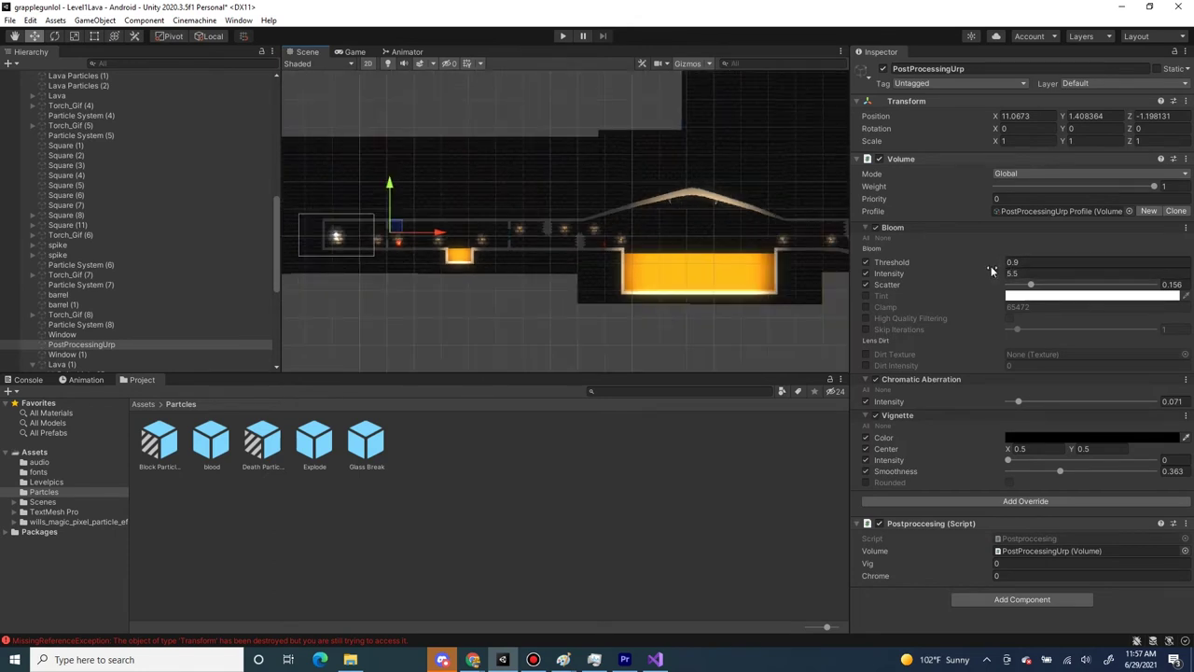
left_click(994, 266)
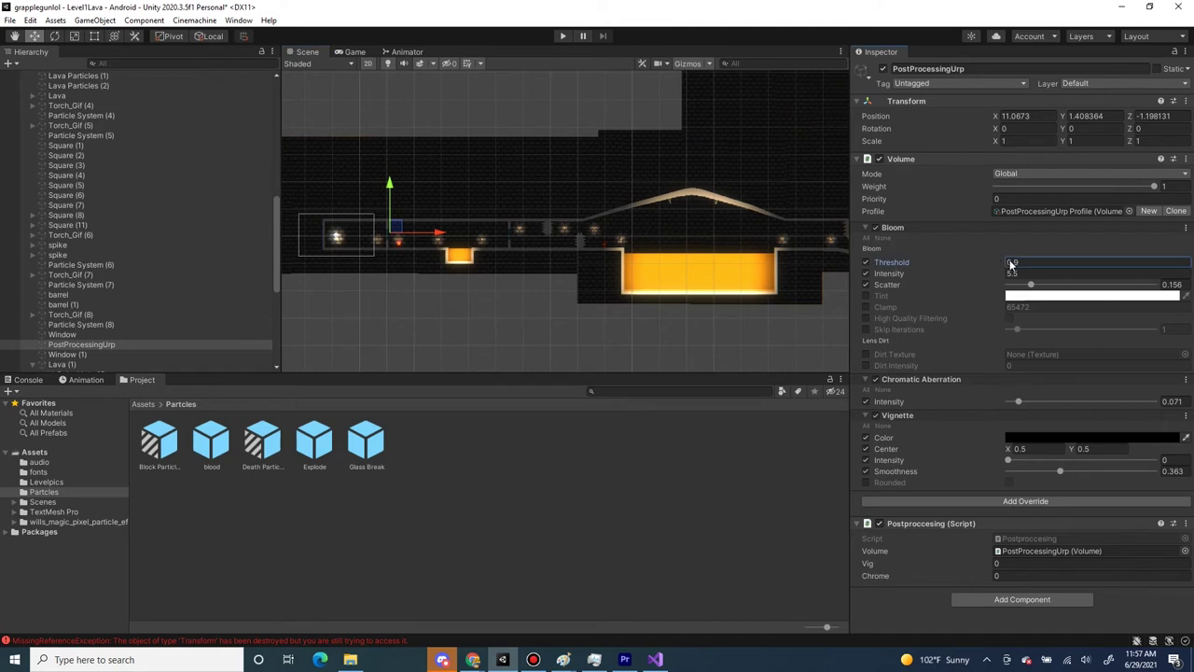
type("1.4")
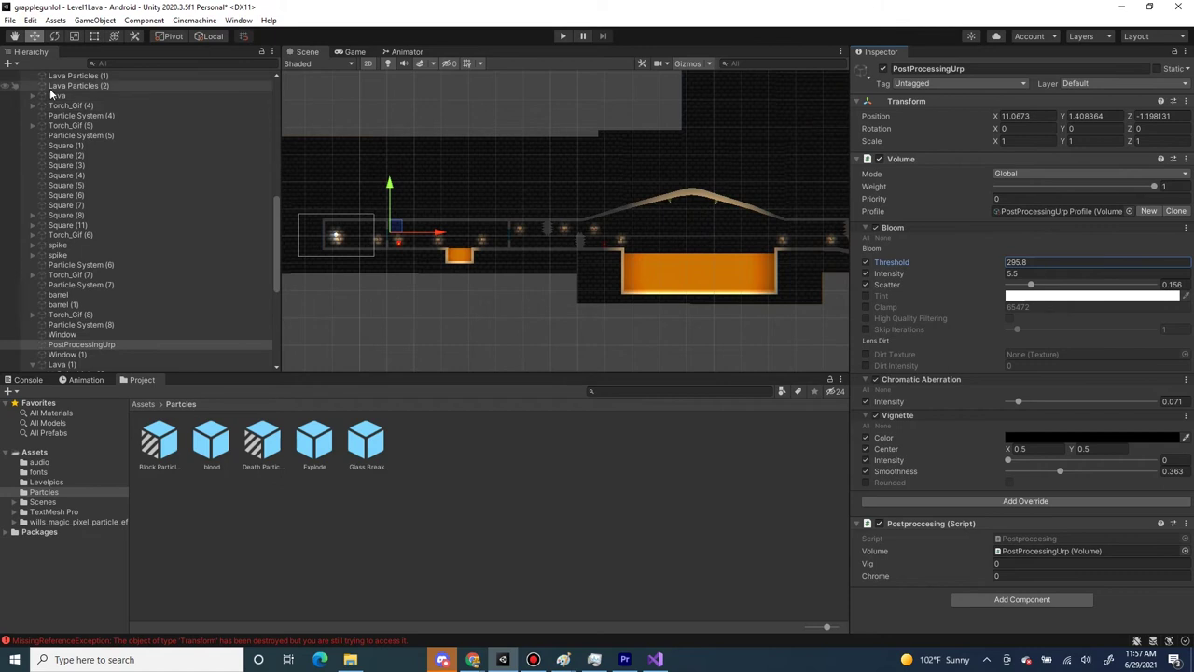
left_click(355, 52)
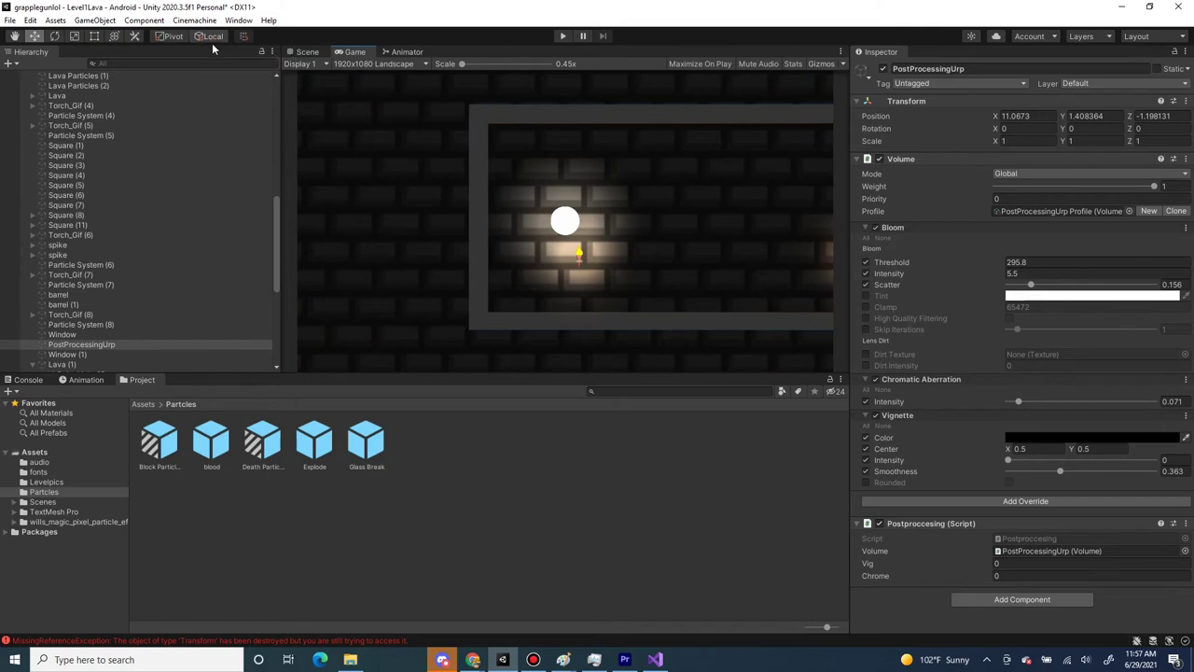
left_click(306, 52)
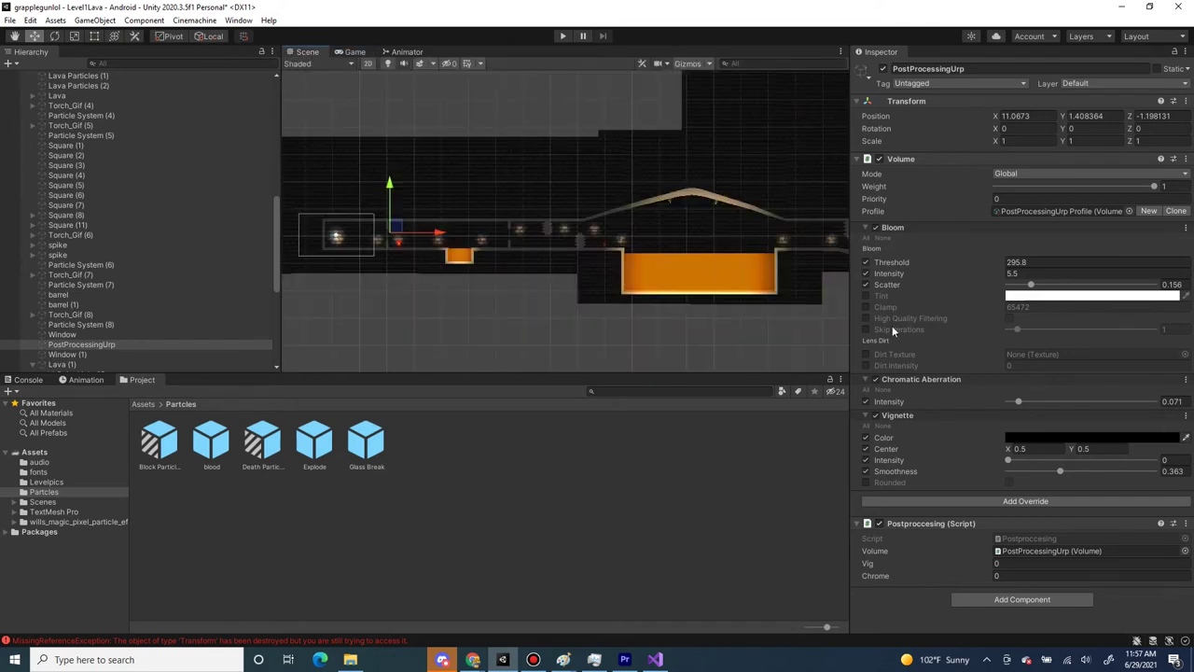
key("ctrl+z")
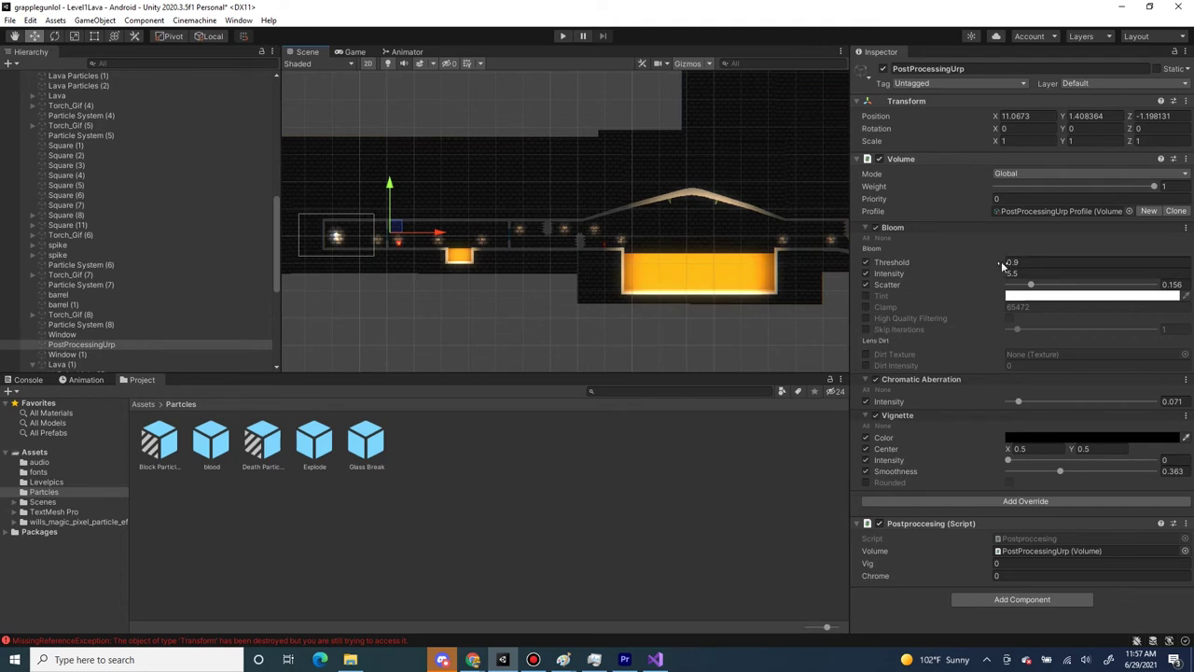
- Lower the Bloom threshold of PostProcessingUrp to about 0.54
left_click_drag(1001, 266, 994, 266)
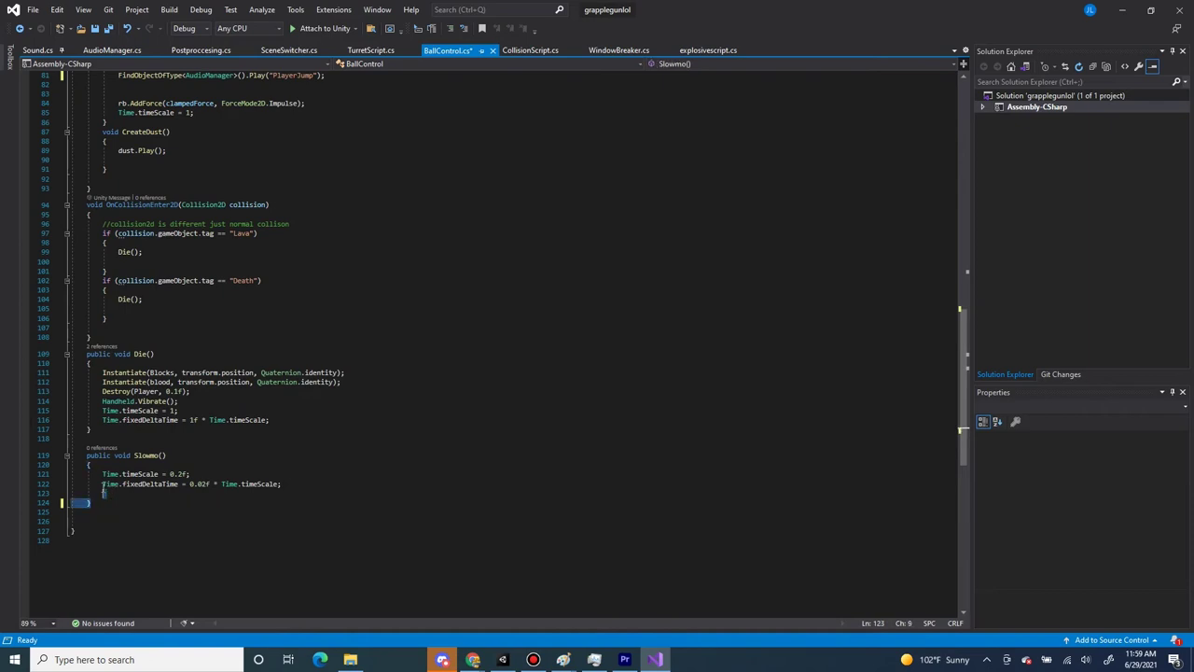
- Switch to Visual Studio and select the body of the Slowmo() method in BallControl.cs from its closing brace upward
left_click_drag(104, 492, 98, 485)
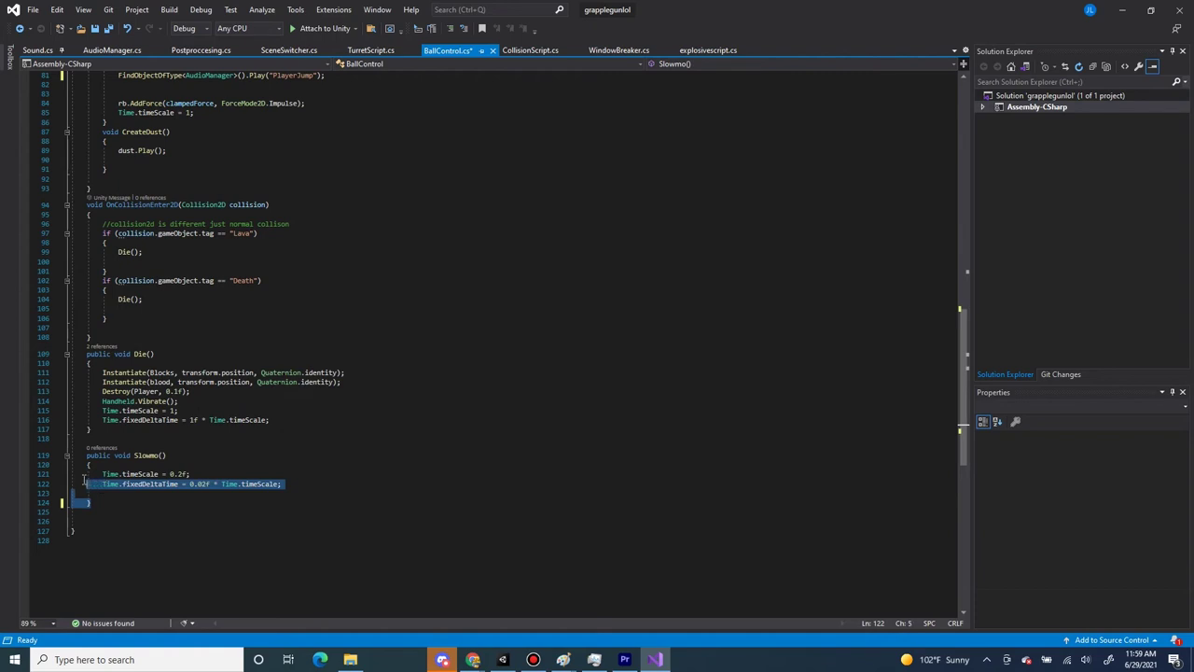
left_click_drag(81, 475, 76, 469)
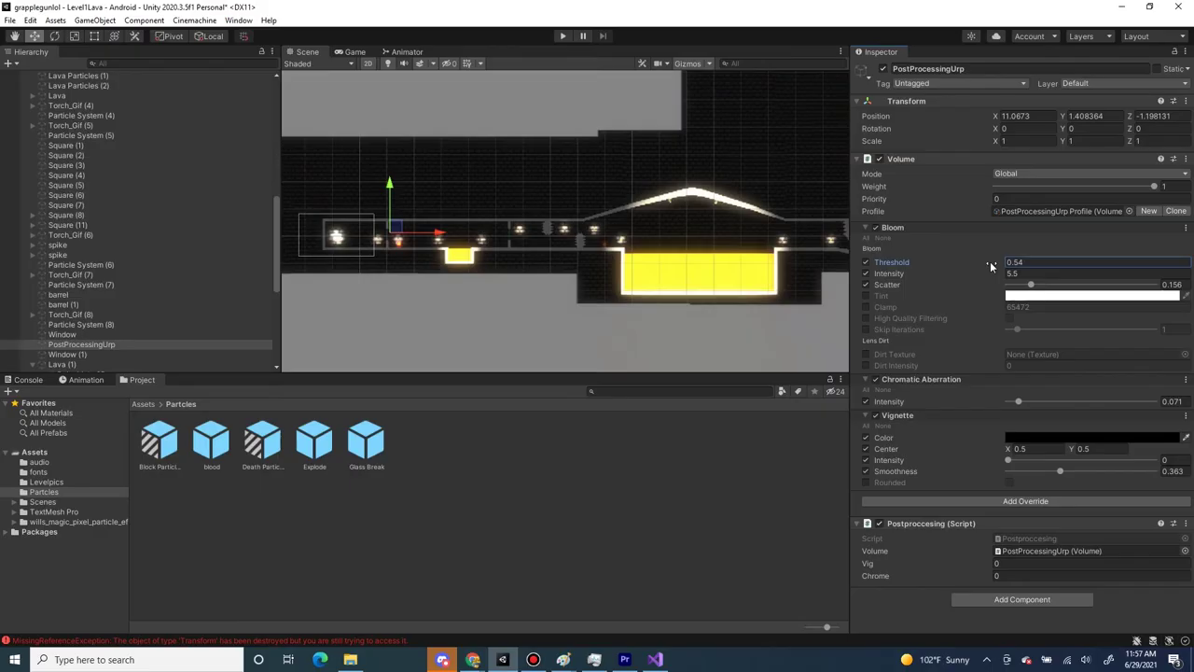
- Return to Unity and reduce the Bloom threshold of PostProcessingUrp further for a stronger glow
left_click_drag(990, 261, 962, 262)
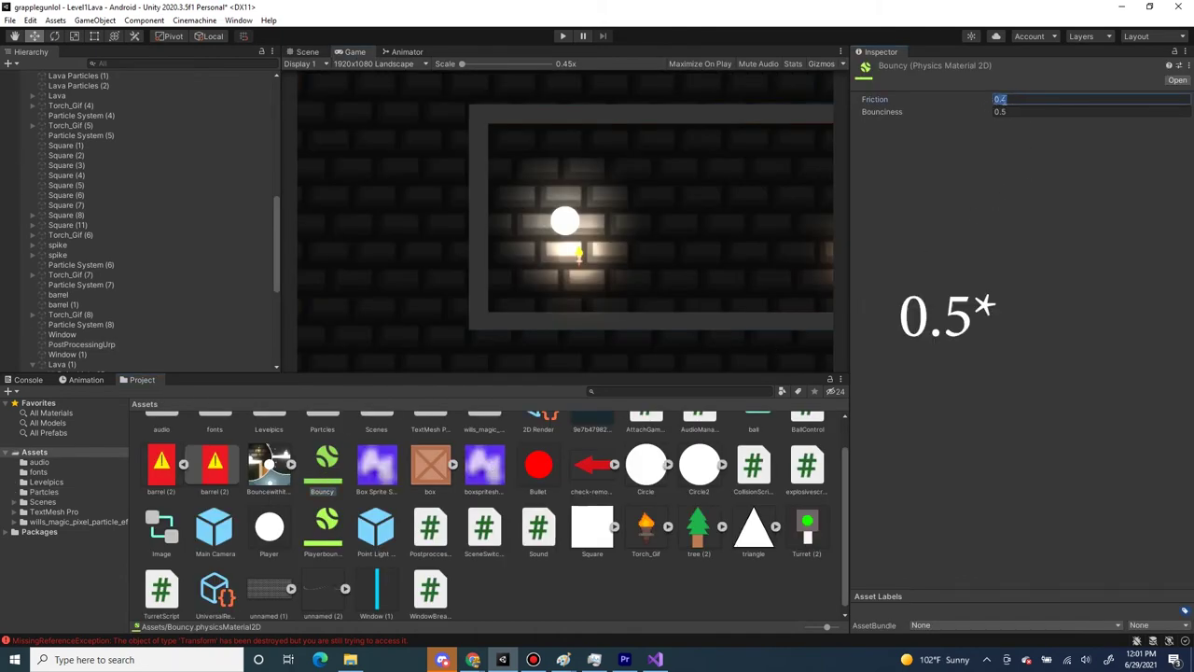
- Open the Bounciness value of the Bouncy physics material for editing
left_click(1015, 110)
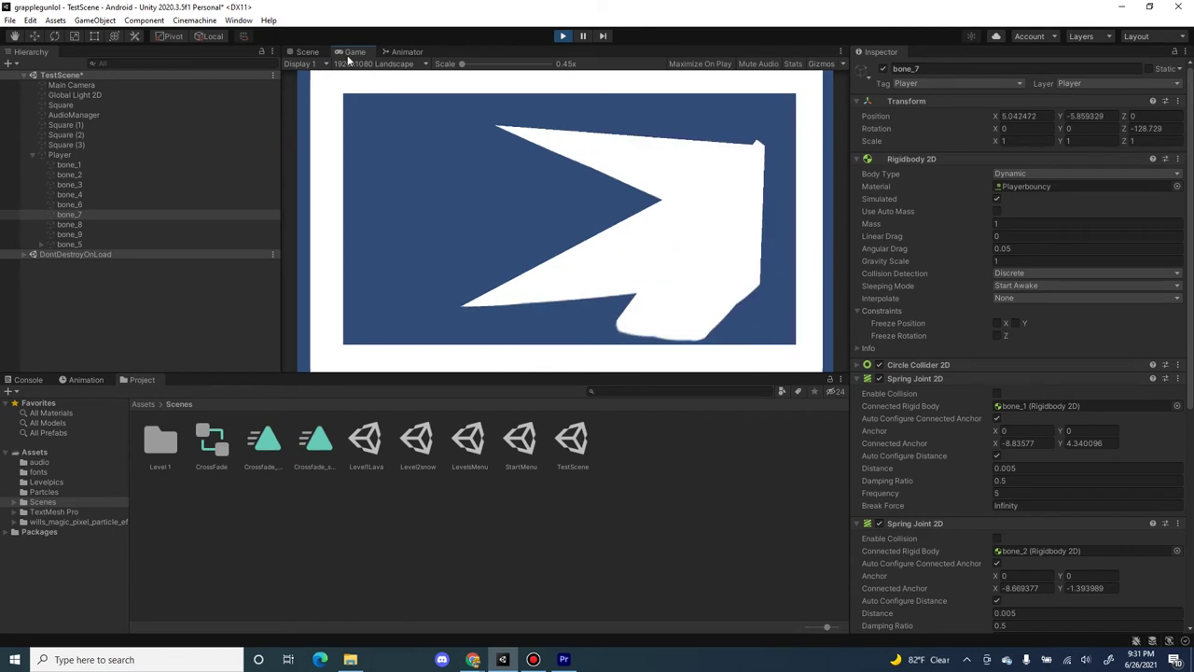
- Inspect the bones and spring joints of the deforming soft-body player in the Scene view while the game runs
left_click(312, 51)
scroll(575, 250, "down", 3)
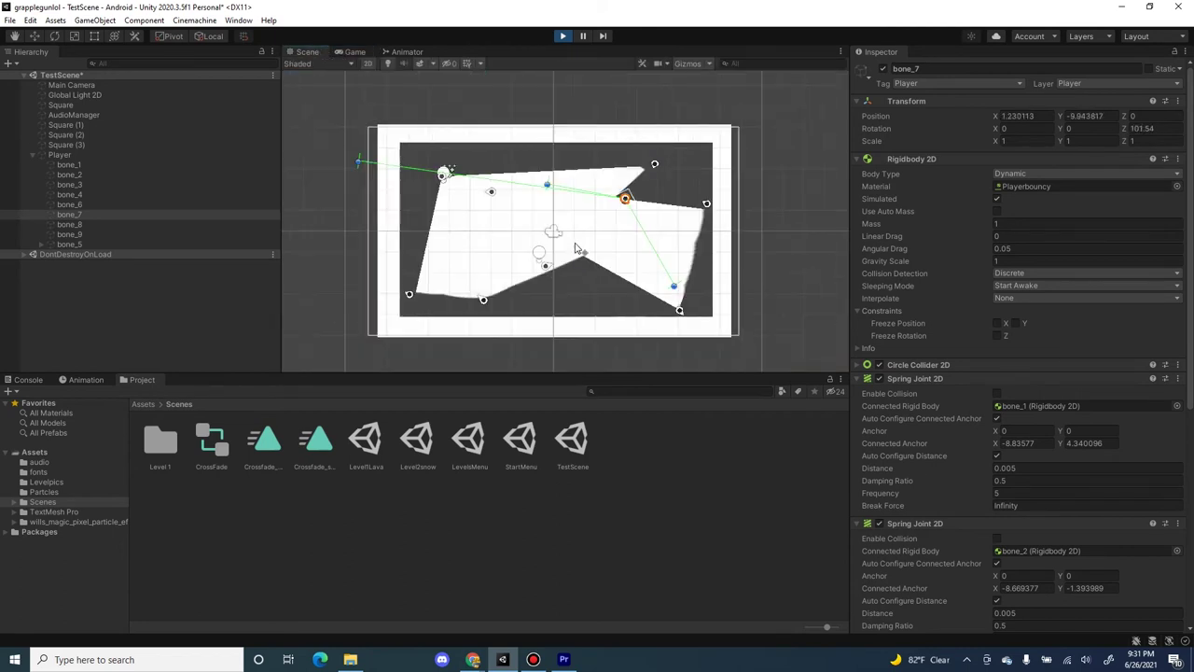
scroll(575, 242, "down", 5)
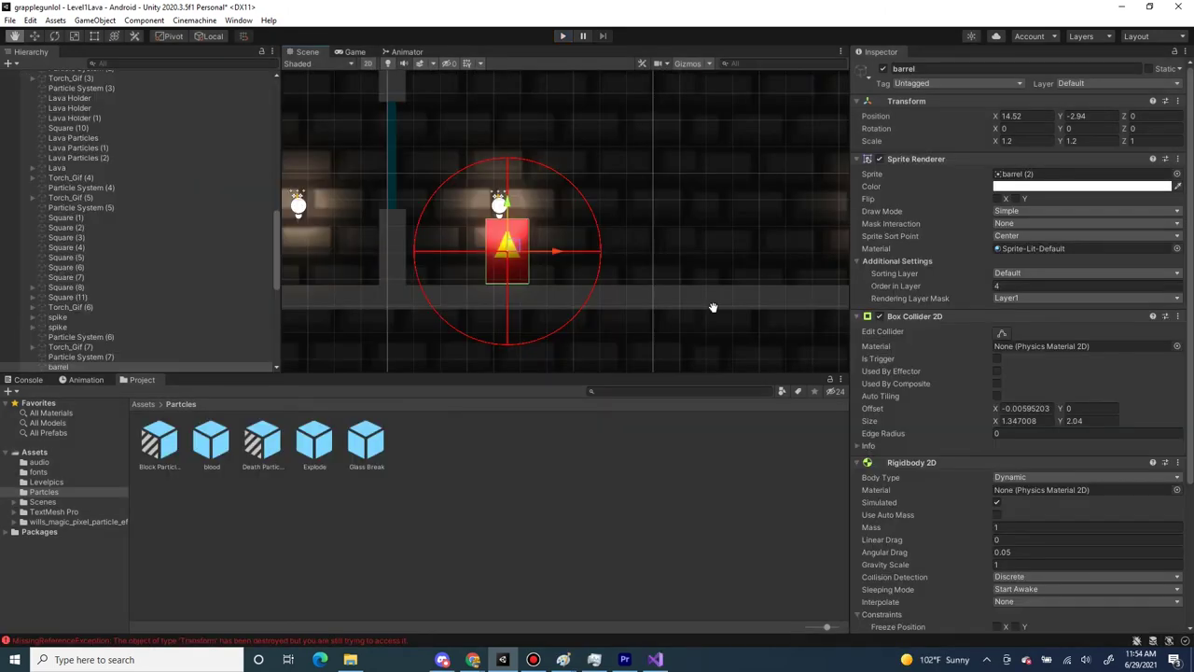
middle_click_drag(713, 307, 721, 307)
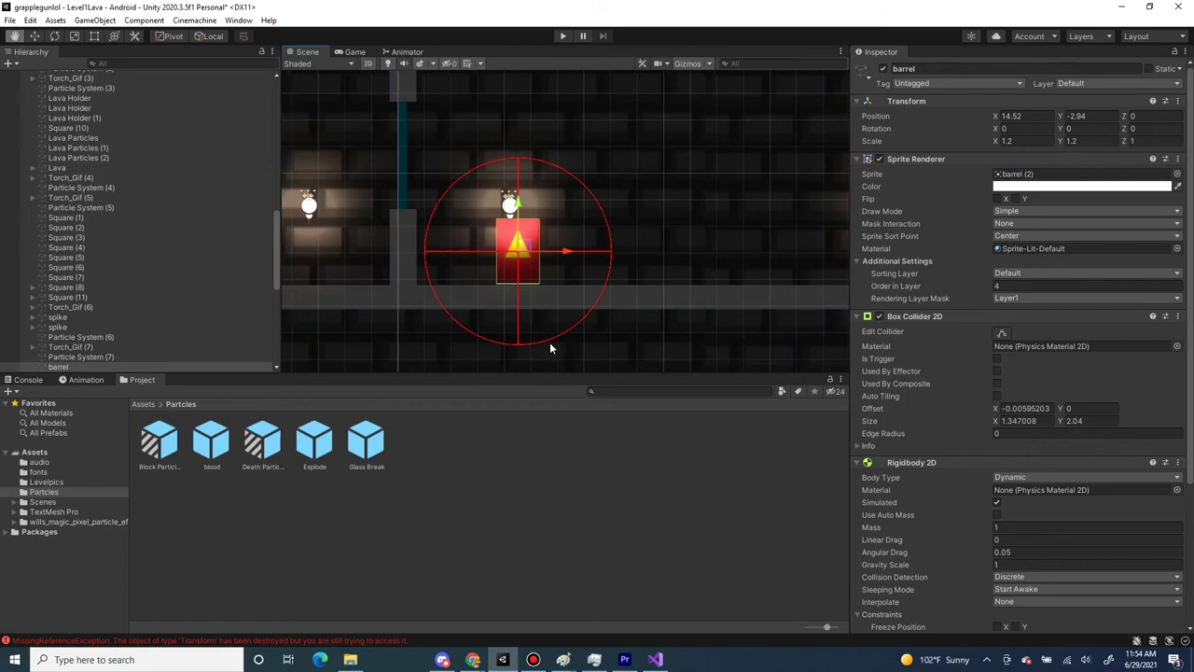
scroll(560, 332, "up", 1)
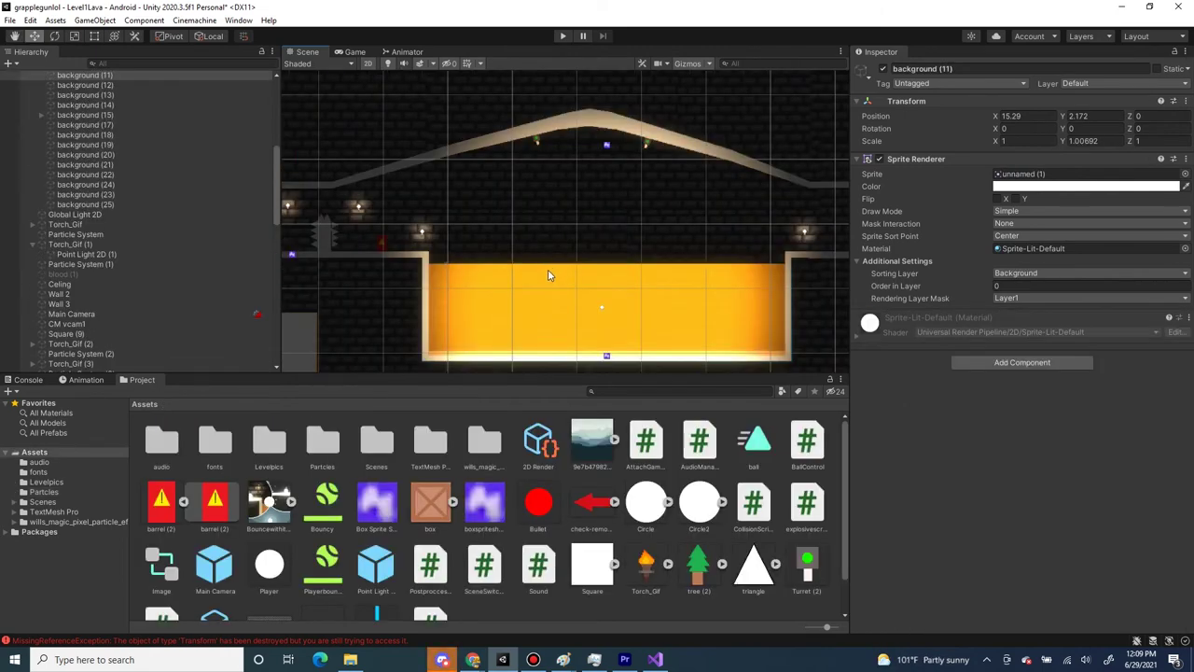
- Select the Lava Particles (3) emitter at the edge of the lava pool and assign it the Death tag
scroll(549, 276, "up", 15)
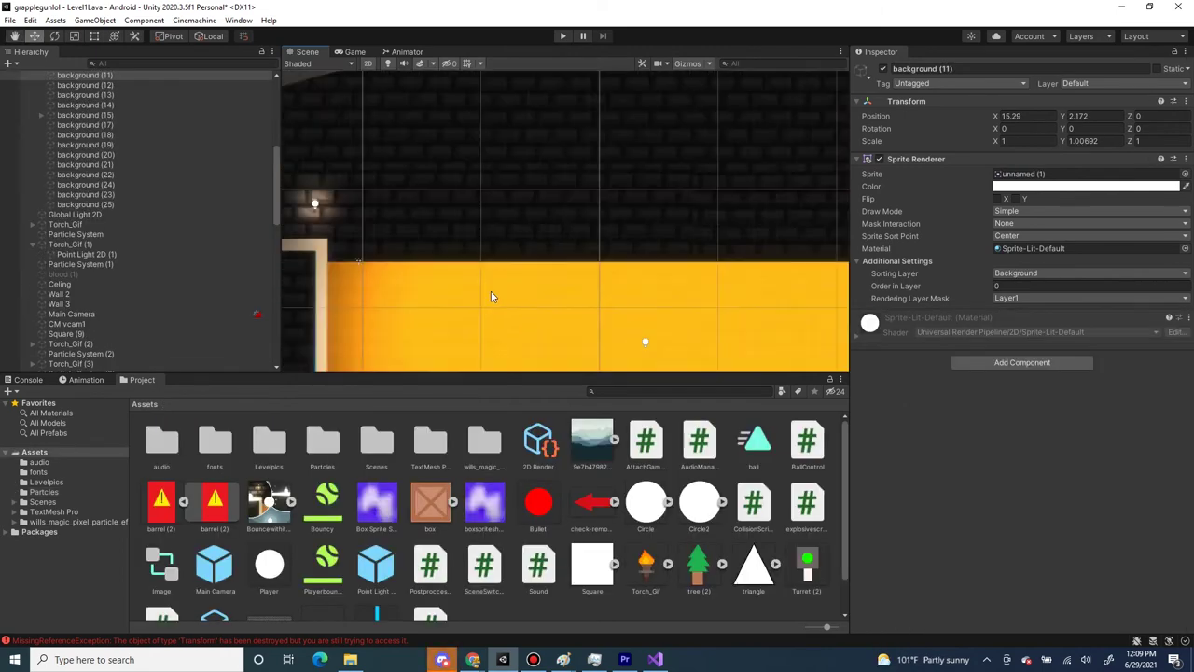
middle_click_drag(411, 264, 718, 322)
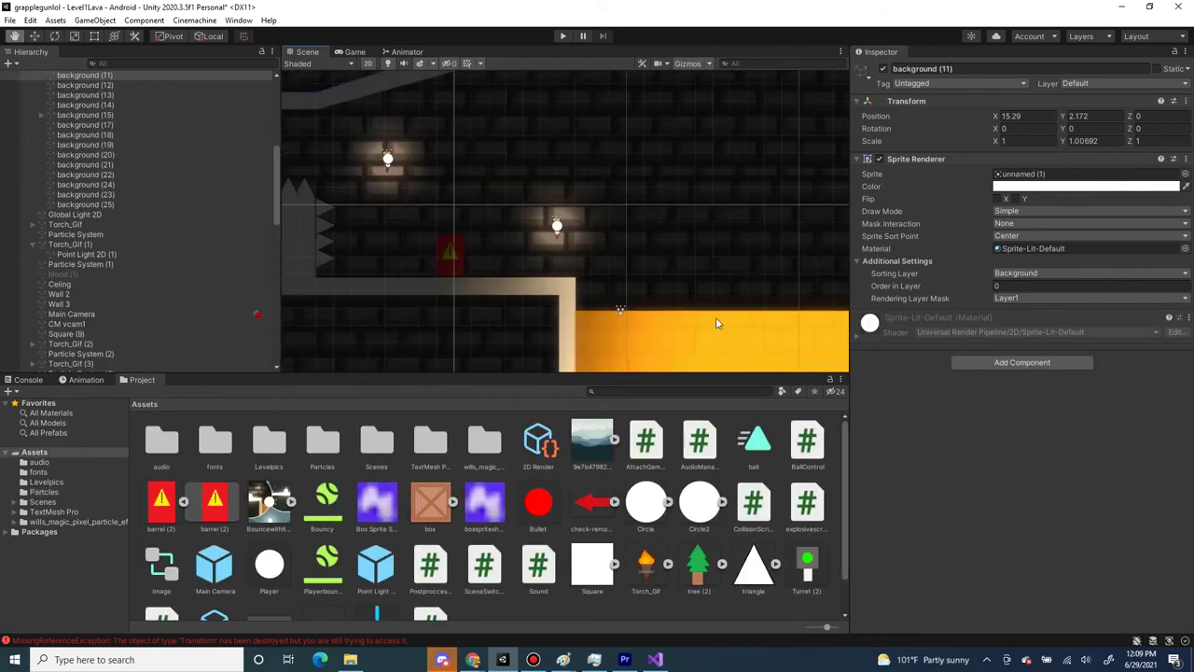
left_click(626, 309)
key("f")
middle_click_drag(626, 309, 284, 225)
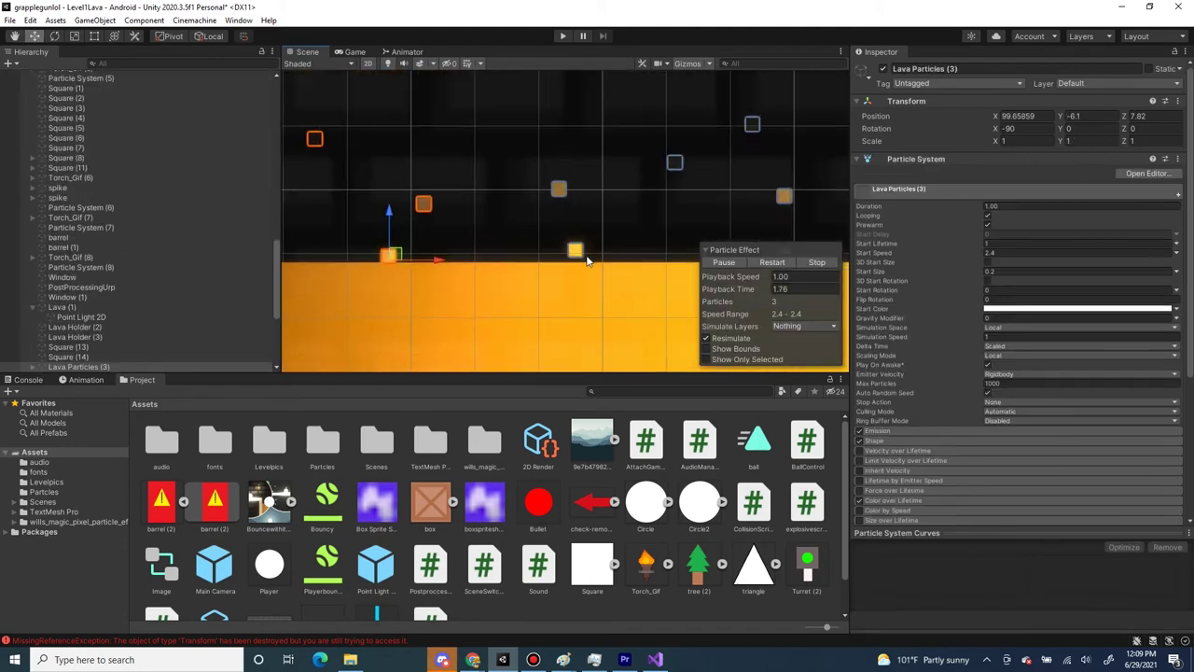
scroll(592, 257, "down", 20)
middle_click_drag(468, 196, 380, 168)
scroll(380, 167, "down", 3)
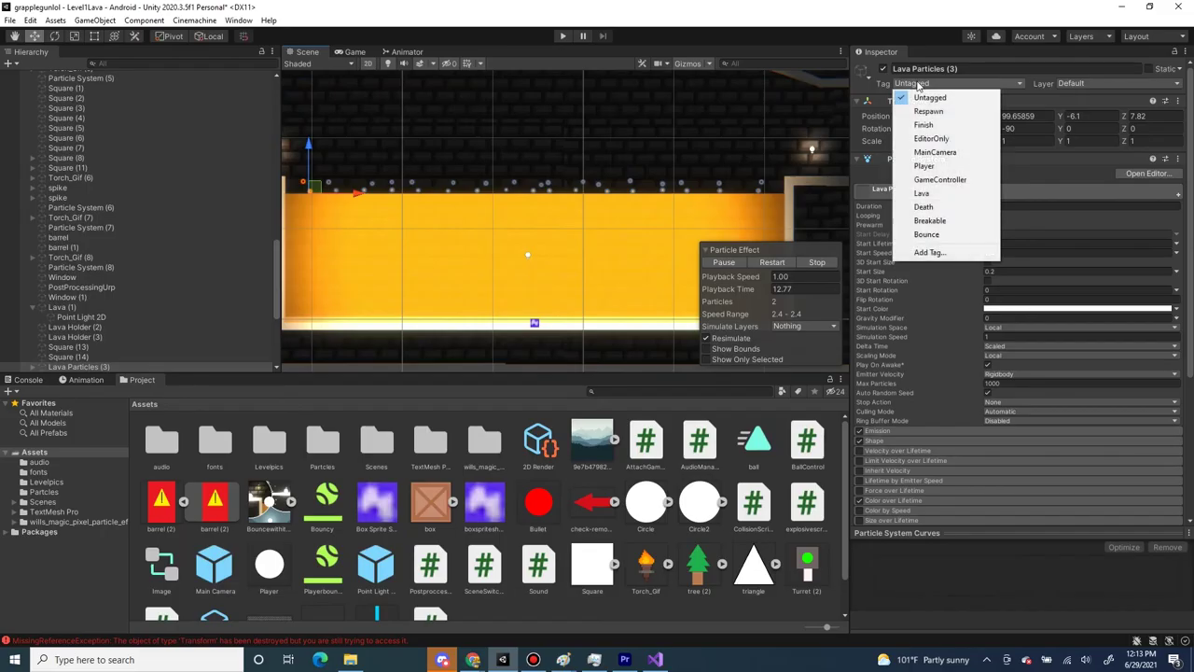
left_click(921, 207)
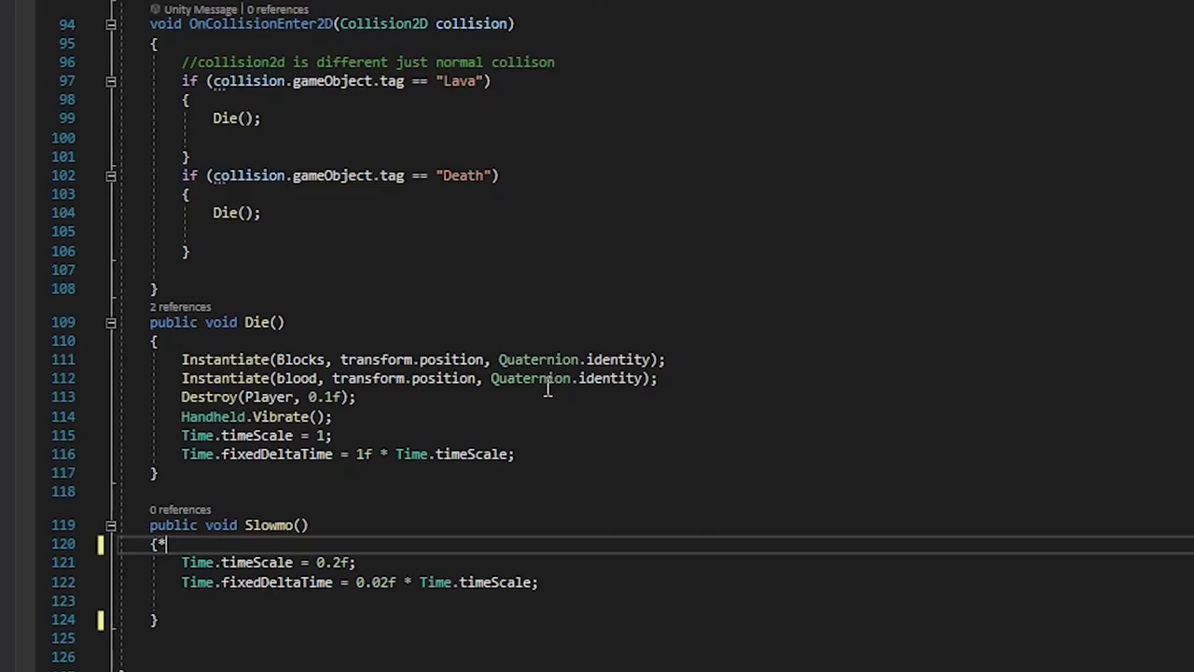
- In Visual Studio, delete the stray asterisk after the opening brace of Slowmo() and place the cursor on the blank line above that method
key("BackSpace")
left_click(392, 490)
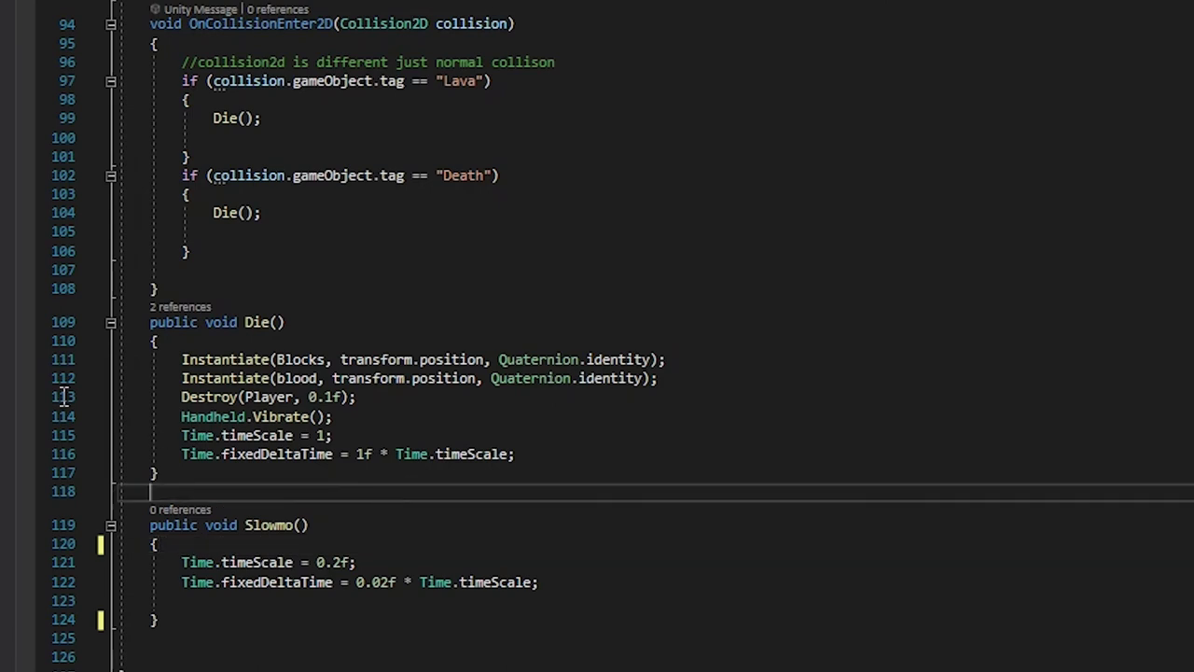
- Highlight the Die() method to review its particle instantiation, player destruction, vibration and time-scale reset, ending with the selection cleared
key("ctrl+shift+Left")
key("ctrl+shift+Left")
left_click_drag(83, 233, 118, 398)
key("shift+Up")
key("shift+Up")
key("shift+Up")
key("shift+Up")
key("shift+Up")
key("shift+Up")
key("shift+Up")
key("shift+Up")
key("shift+Up")
key("shift+Up")
key("shift+Down")
key("shift+Down")
key("shift+Down")
key("shift+Down")
key("shift+Down")
key("shift+Down")
key("shift+Down")
key("shift+Down")
key("shift+Down")
key("shift+Down")
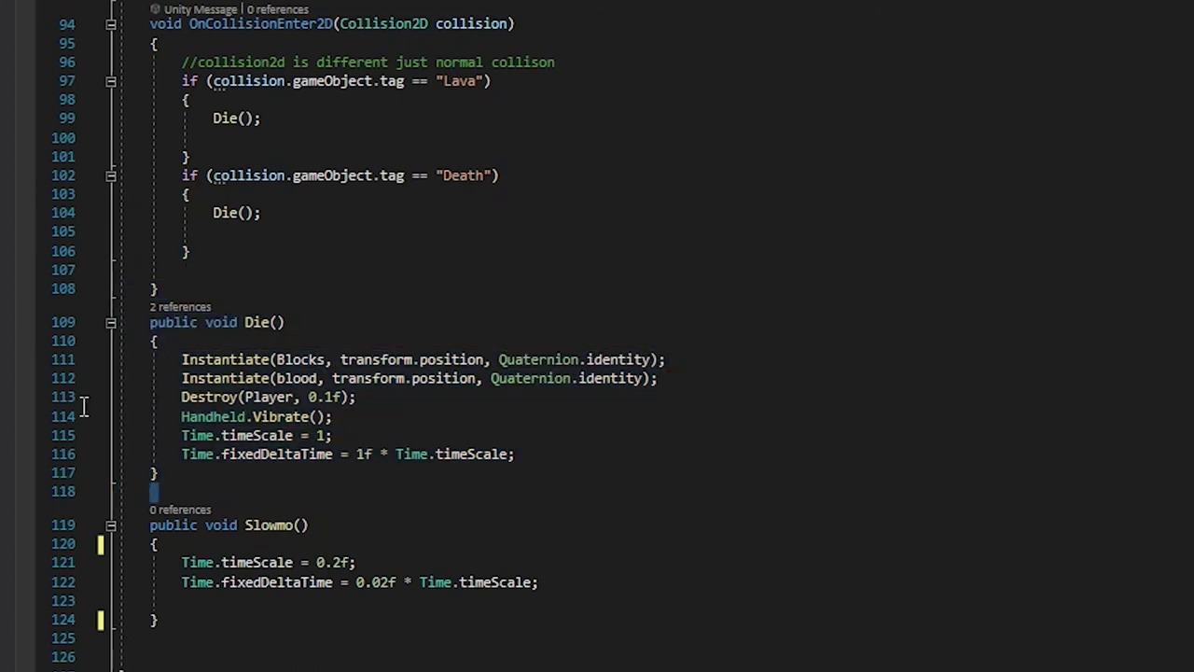
key("shift+Down")
key("shift+Down")
key("shift+Down")
key("shift+Down")
key("shift+Down")
key("shift+Up")
key("shift+Up")
key("shift+Up")
key("shift+Up")
key("shift+Up")
key("shift+Up")
key("shift+Up")
key("shift+Up")
key("shift+Up")
key("shift+Up")
key("shift+Up")
key("shift+Up")
key("shift+Up")
key("shift+Up")
key("shift+Up")
key("shift+Down")
key("shift+Down")
key("shift+Down")
key("shift+Down")
key("shift+Down")
key("shift+Down")
key("shift+Down")
key("shift+Down")
key("shift+Down")
key("shift+Down")
key("shift+Down")
key("shift+Down")
key("shift+Up")
key("shift+Up")
key("shift+Up")
key("shift+Up")
key("shift+Up")
key("shift+Up")
key("shift+Up")
key("shift+Up")
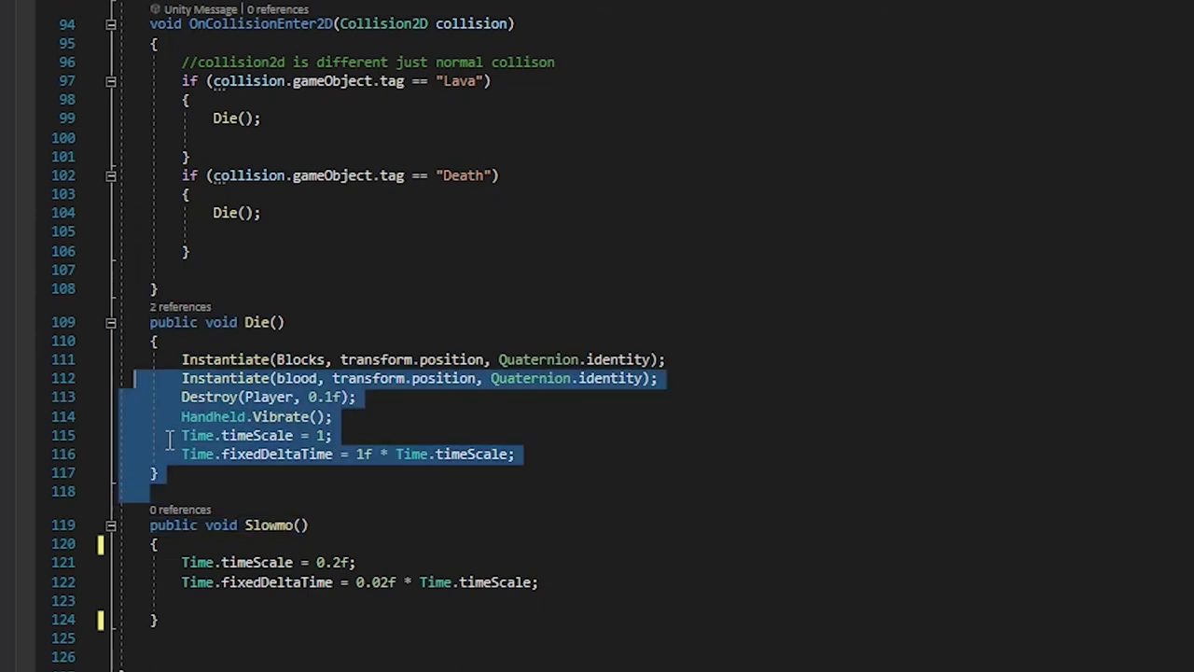
key("shift+Up")
key("shift+Up")
key("shift+Up")
key("shift+Down")
key("shift+Down")
key("shift+Down")
key("shift+Down")
key("shift+Down")
key("shift+Down")
key("shift+Down")
key("shift+Down")
key("shift+Down")
key("shift+Down")
key("shift+Down")
key("shift+Down")
key("shift+Up")
key("shift+Up")
key("shift+Up")
key("shift+Up")
key("shift+Up")
key("shift+Up")
key("shift+Up")
key("shift+Up")
key("shift+Up")
key("shift+Up")
key("shift+Up")
key("shift+Up")
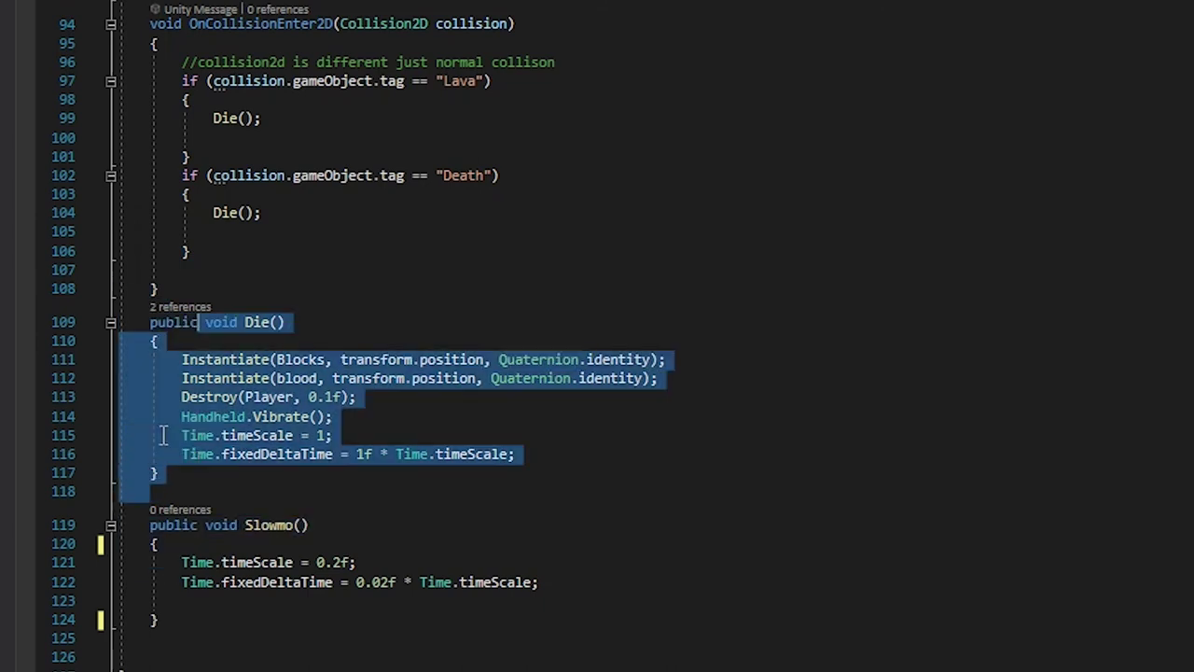
left_click_drag(163, 434, 123, 291)
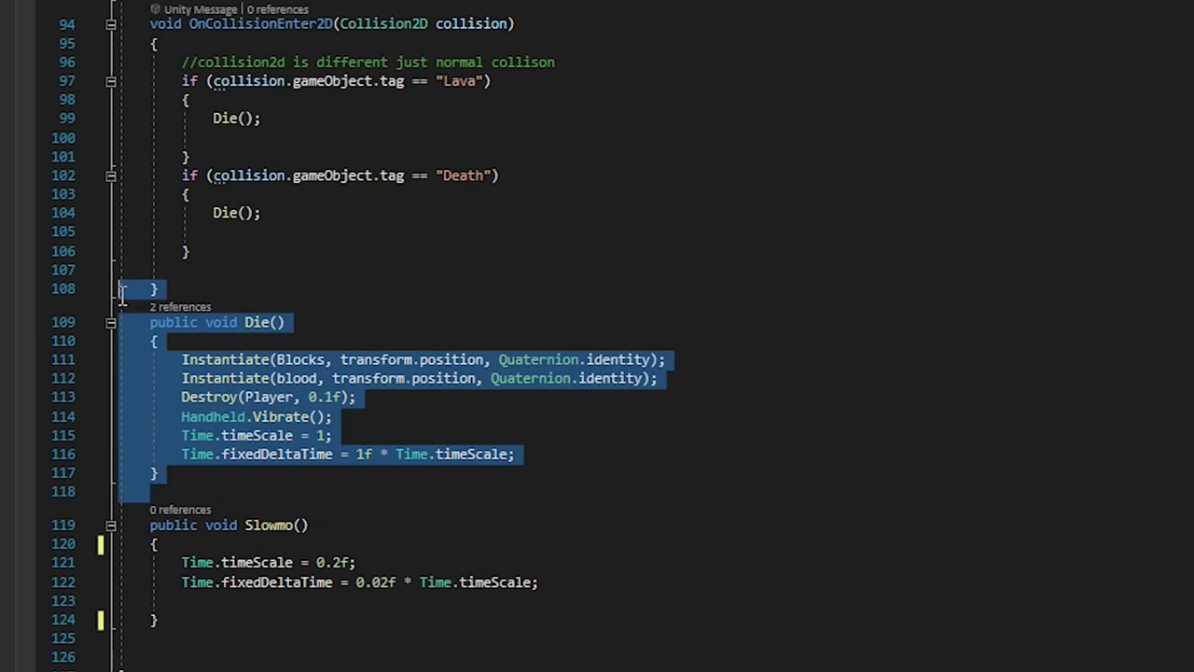
left_click(122, 294)
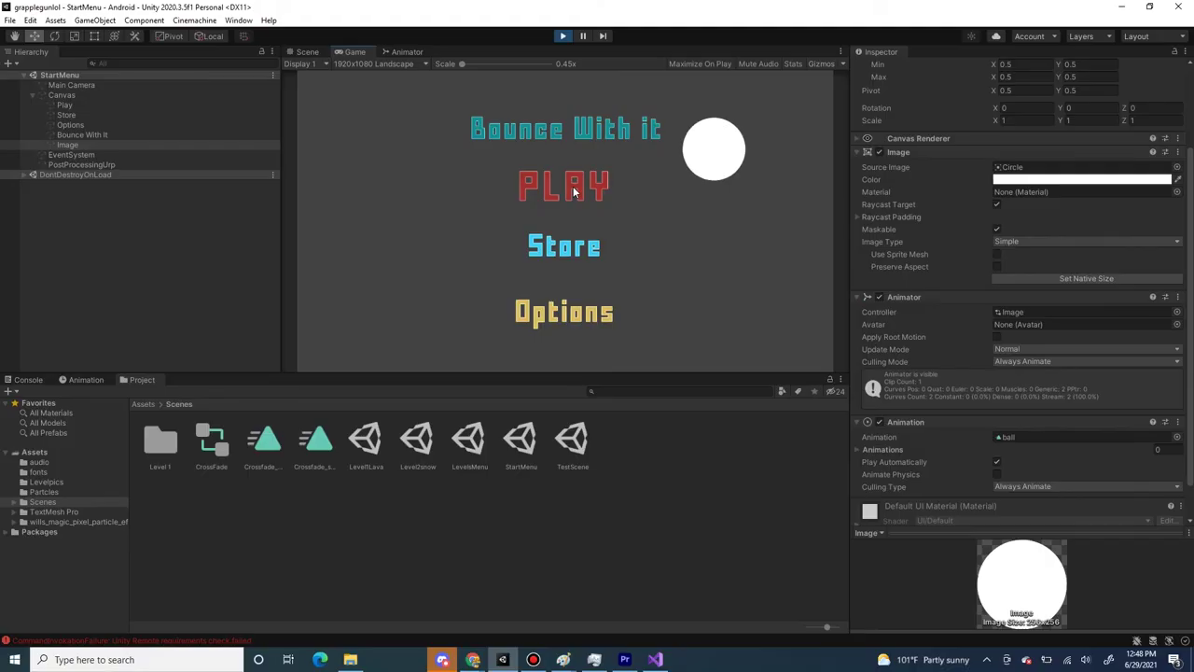
- Return to Unity and enter the level selection screen from the running StartMenu scene
left_click(573, 185)
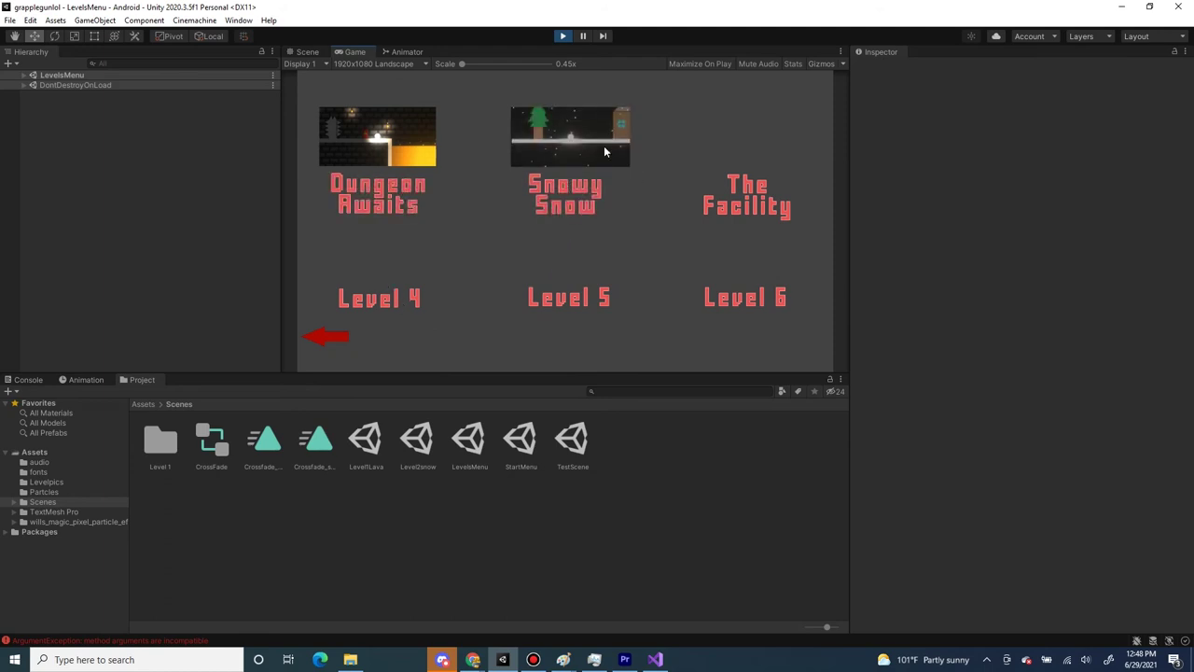
left_click(606, 255)
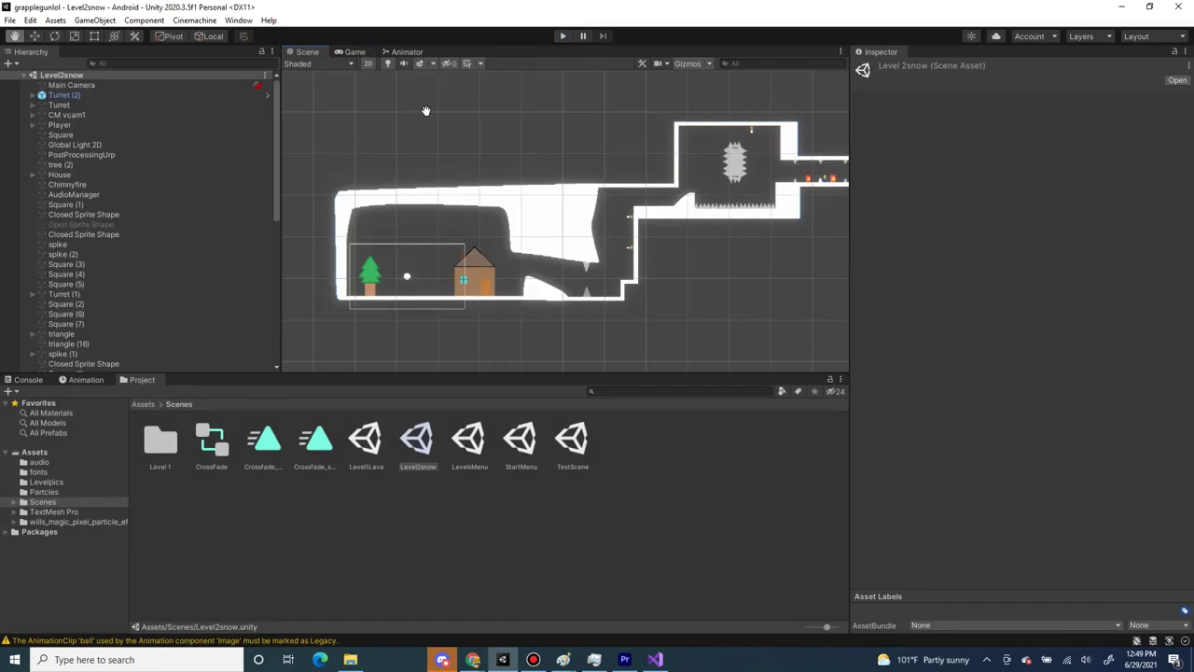
- Survey the whole layout of the Level2snow level in the Scene view
middle_click_drag(550, 122, 466, 132)
scroll(446, 132, "down", 4)
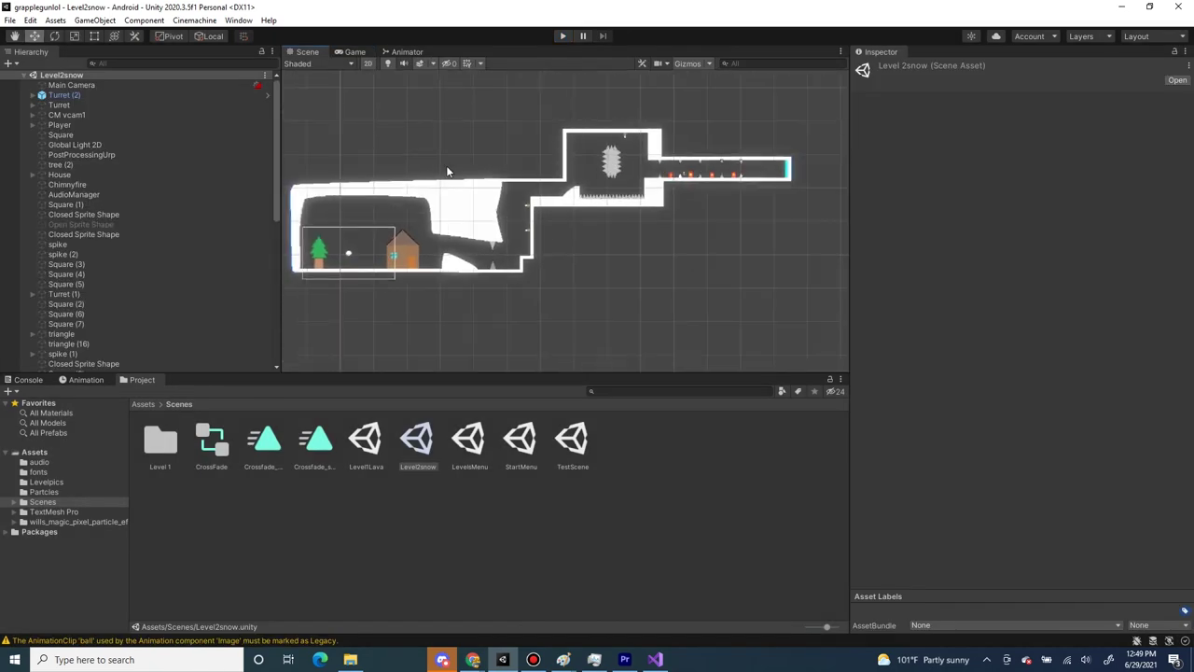